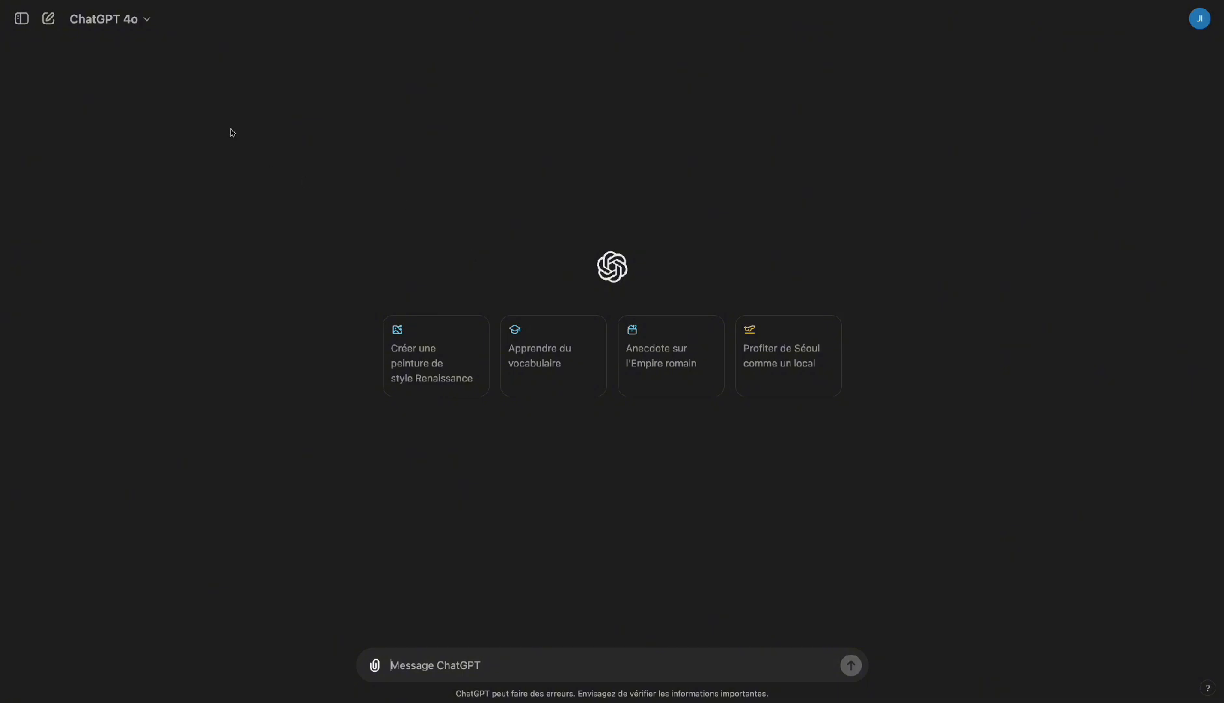
# Step: Select GPT-4o with canvas and send "Rédige moi un contrat de collaboration avec la scnf pour une formation a l'IA générative"
pyautogui.click(108, 27)
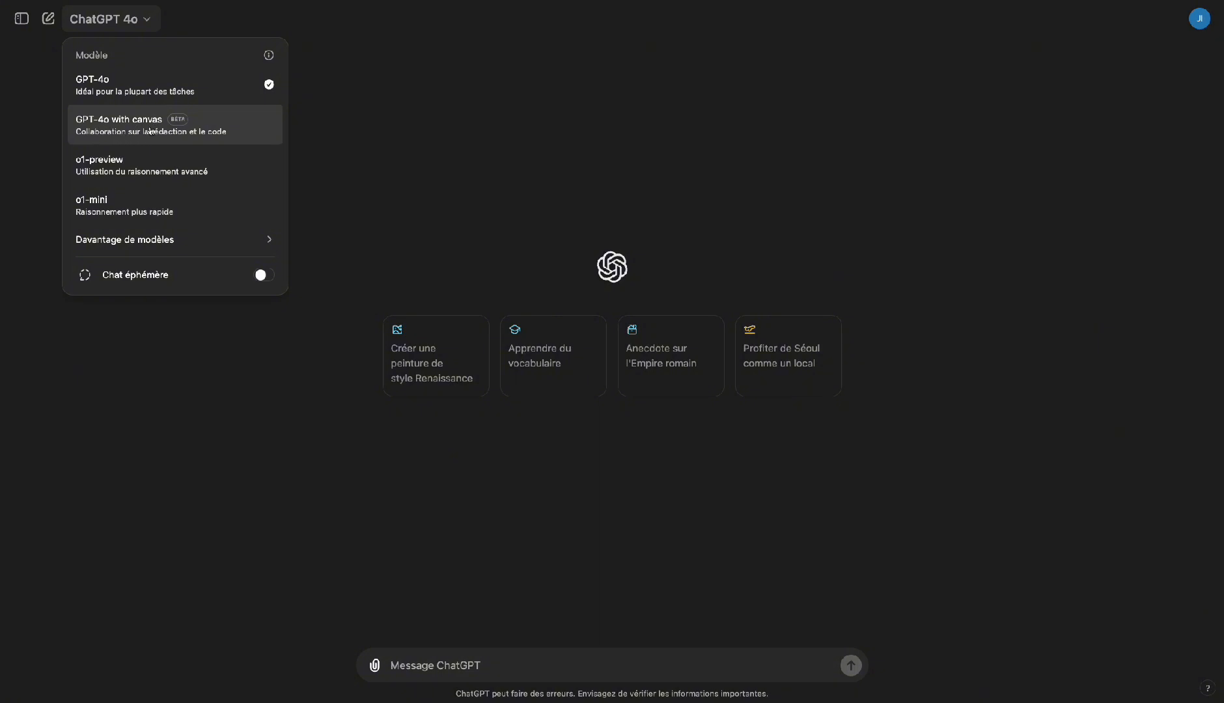
pyautogui.click(219, 134)
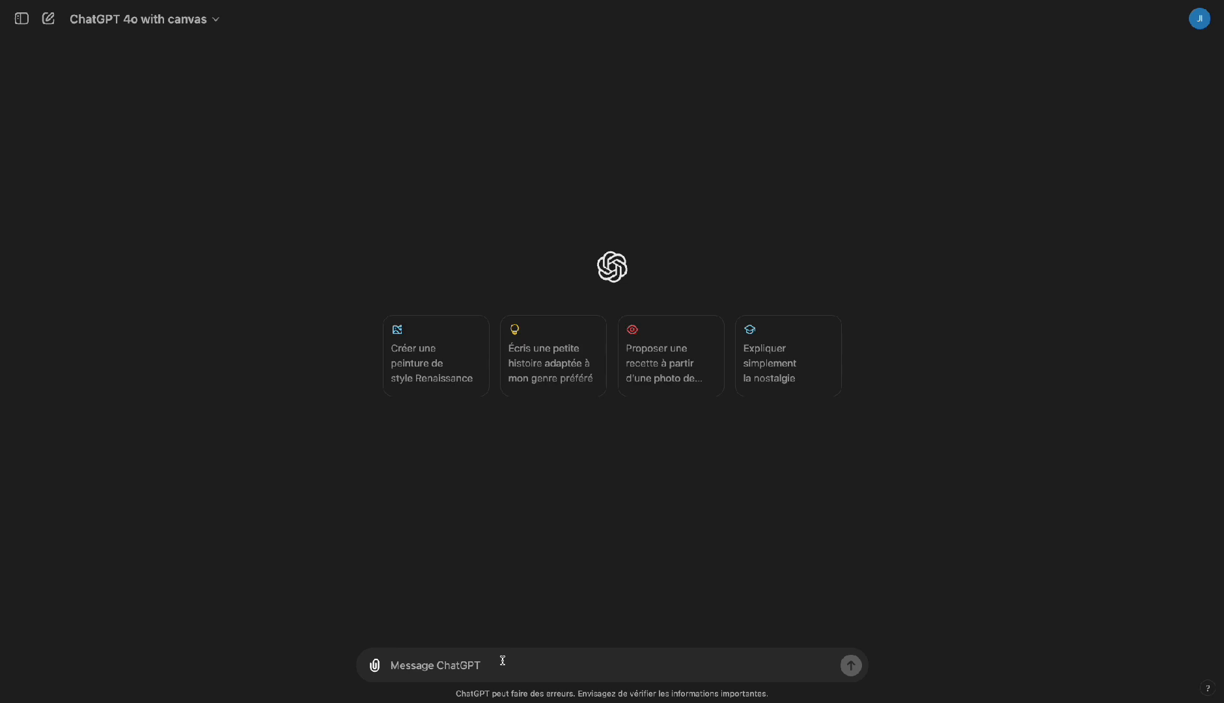
pyautogui.write('Réd')
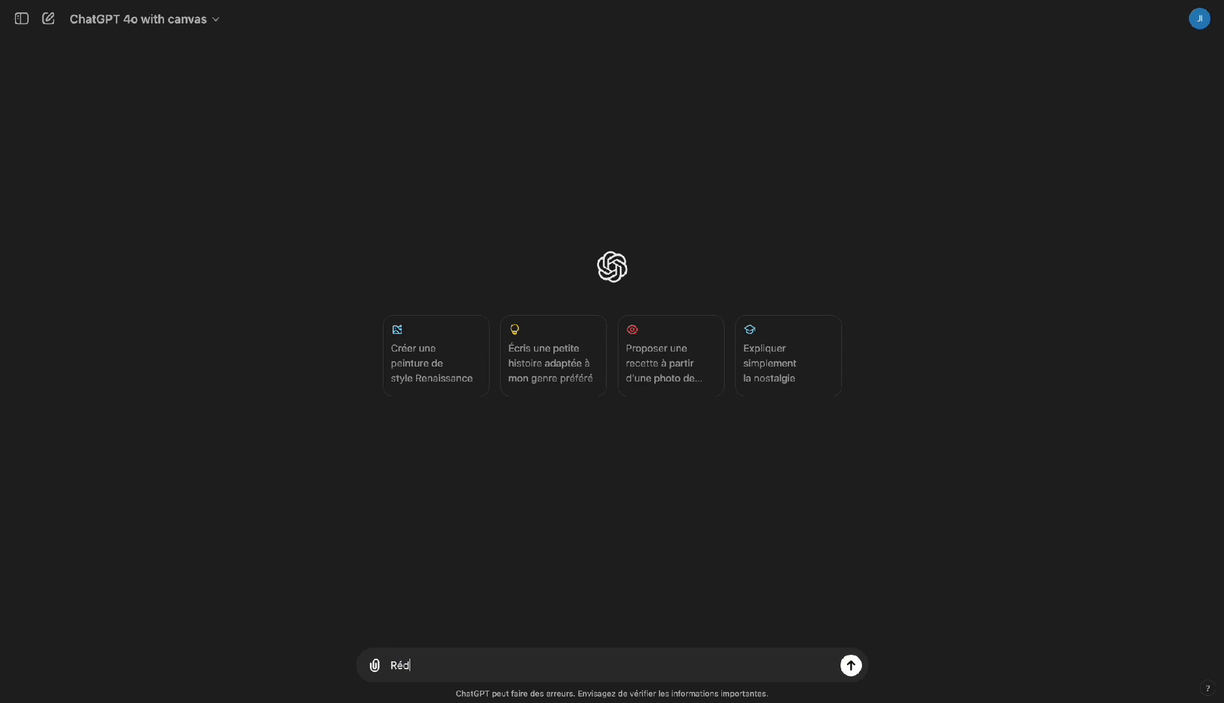
pyautogui.write('ige moi un contrat de collaboration avec')
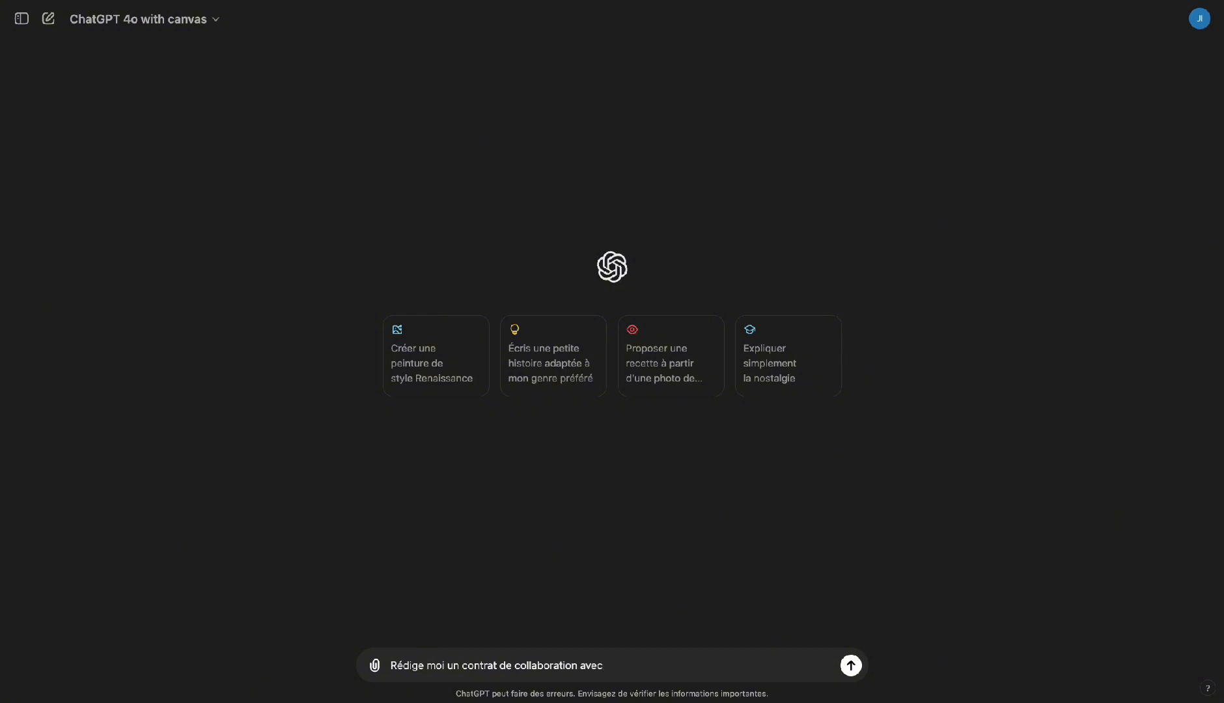
pyautogui.write(' la scnf pour une formation a ')
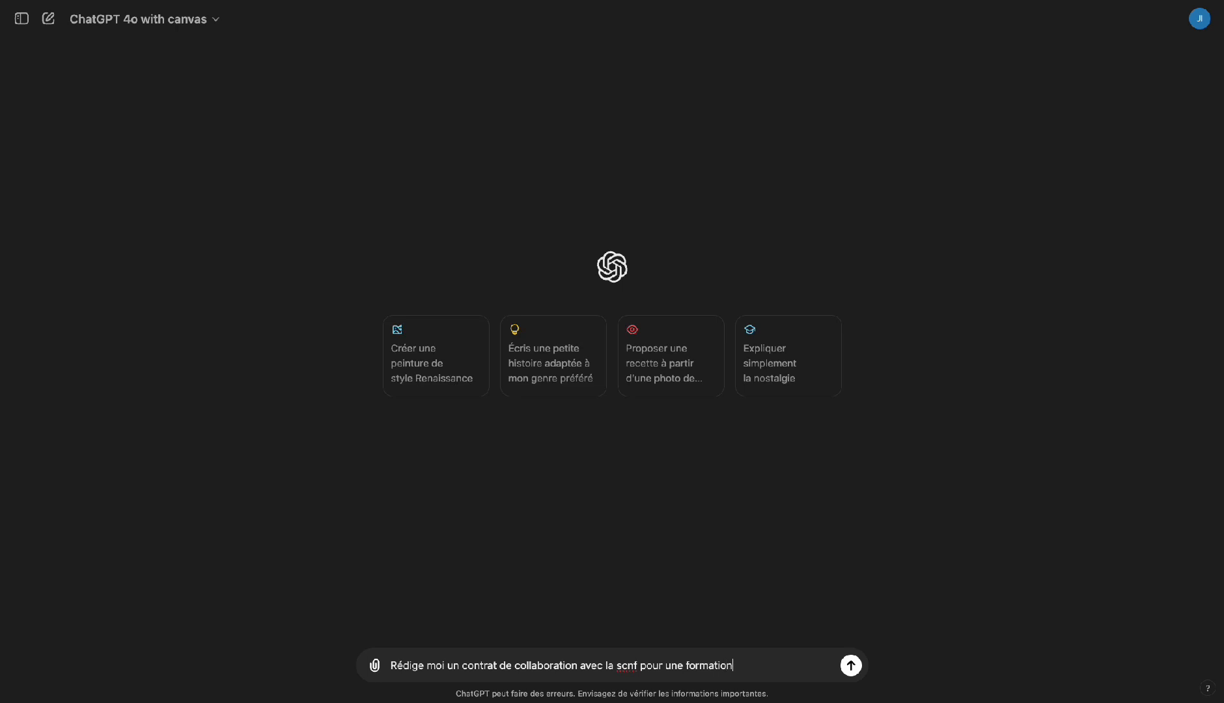
pyautogui.write("l'IA générative")
pyautogui.press('Return')
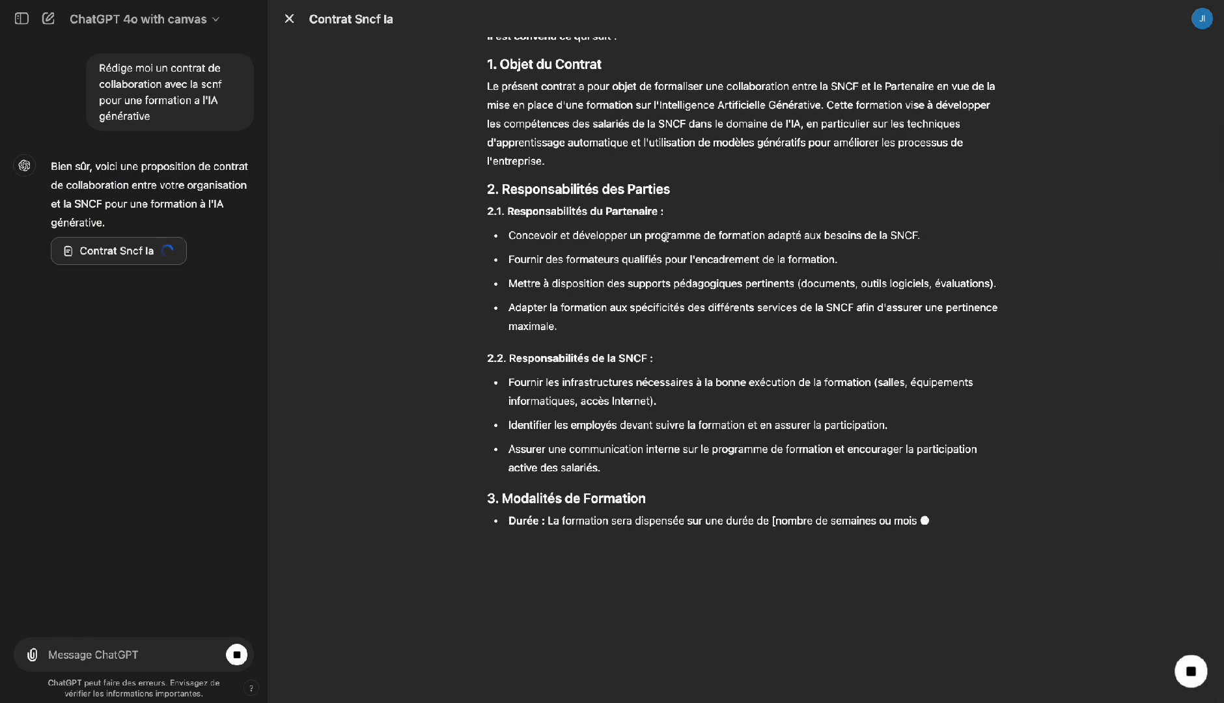
# Step: Delete the last three letters of the contract title "Contrat de Collaboration" and re-enter "ion"
pyautogui.scroll(4, 790, 355)
pyautogui.scroll(2, 790, 355)
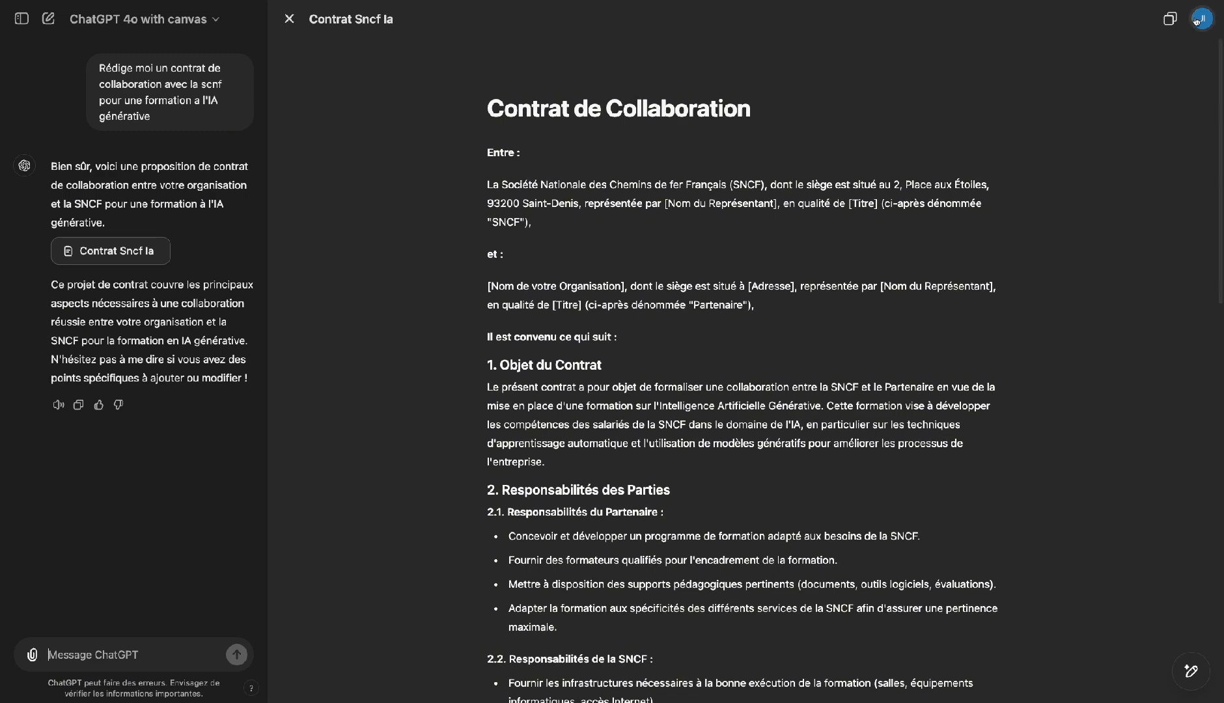
pyautogui.click(768, 108)
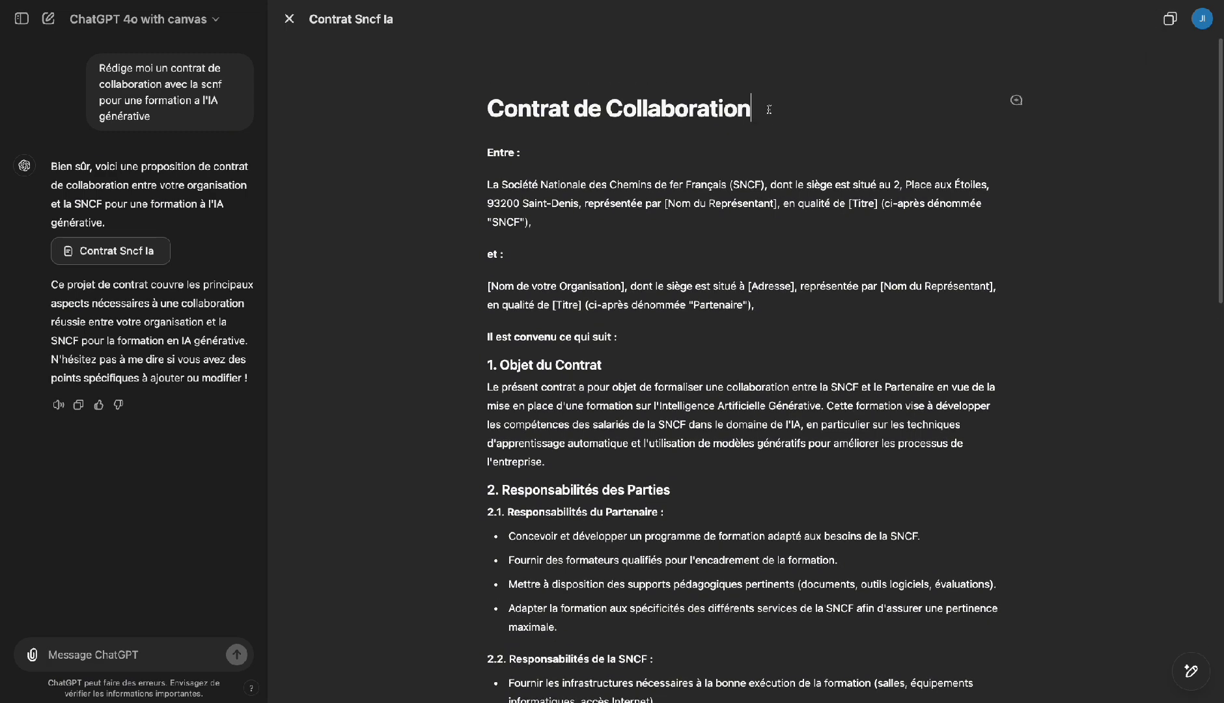
pyautogui.press('BackSpace')
pyautogui.press('BackSpace')
pyautogui.press('BackSpace')
pyautogui.write('ion')
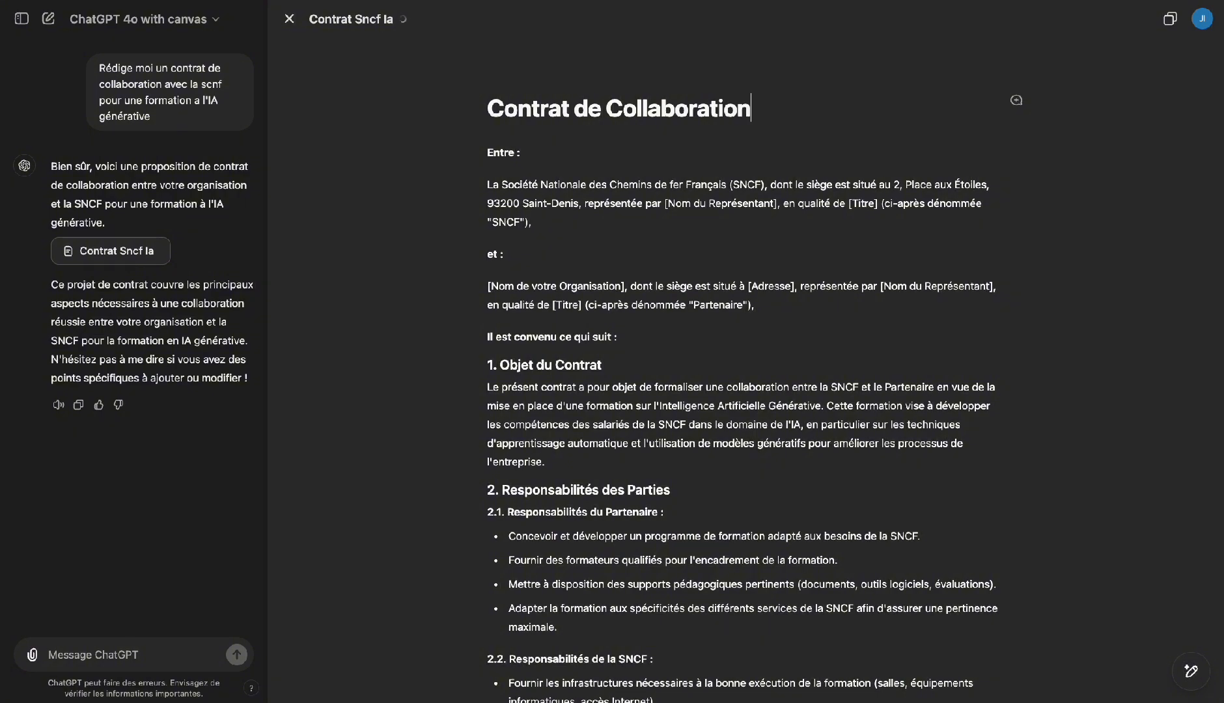
pyautogui.moveTo(771, 184); pyautogui.dragTo(599, 185)
pyautogui.click(685, 232)
pyautogui.scroll(-1, 827, 238)
pyautogui.scroll(-5, 826, 239)
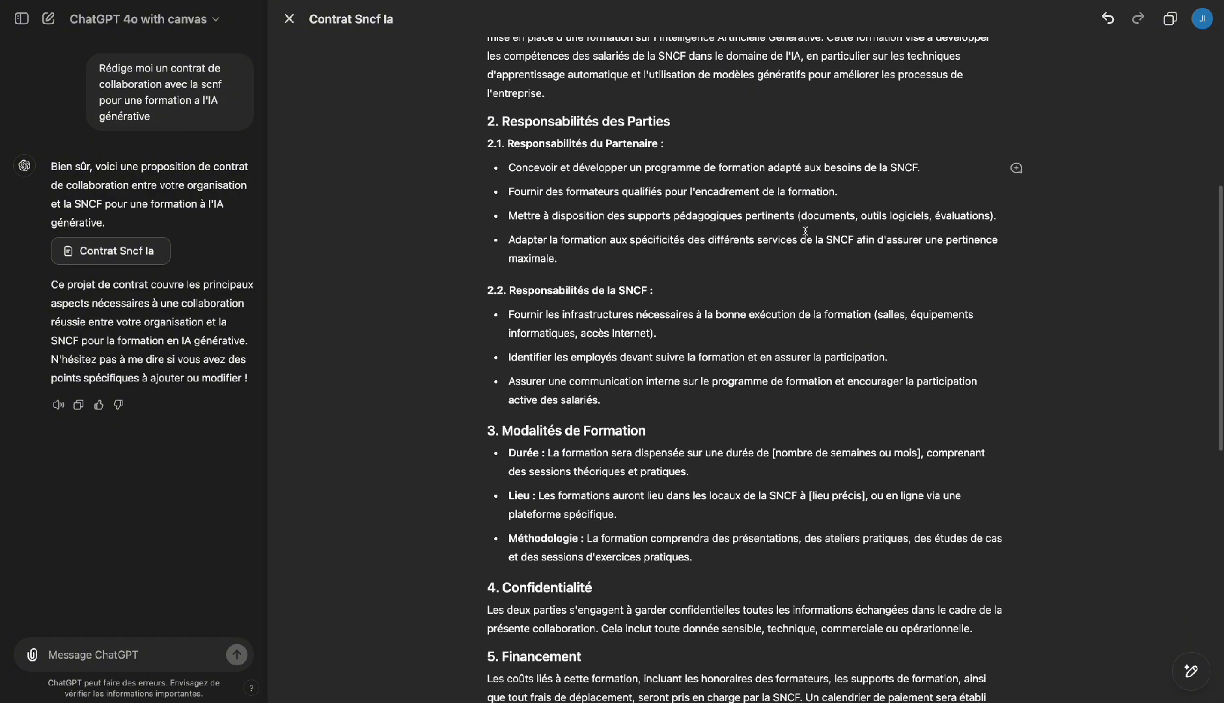
pyautogui.scroll(6, 816, 259)
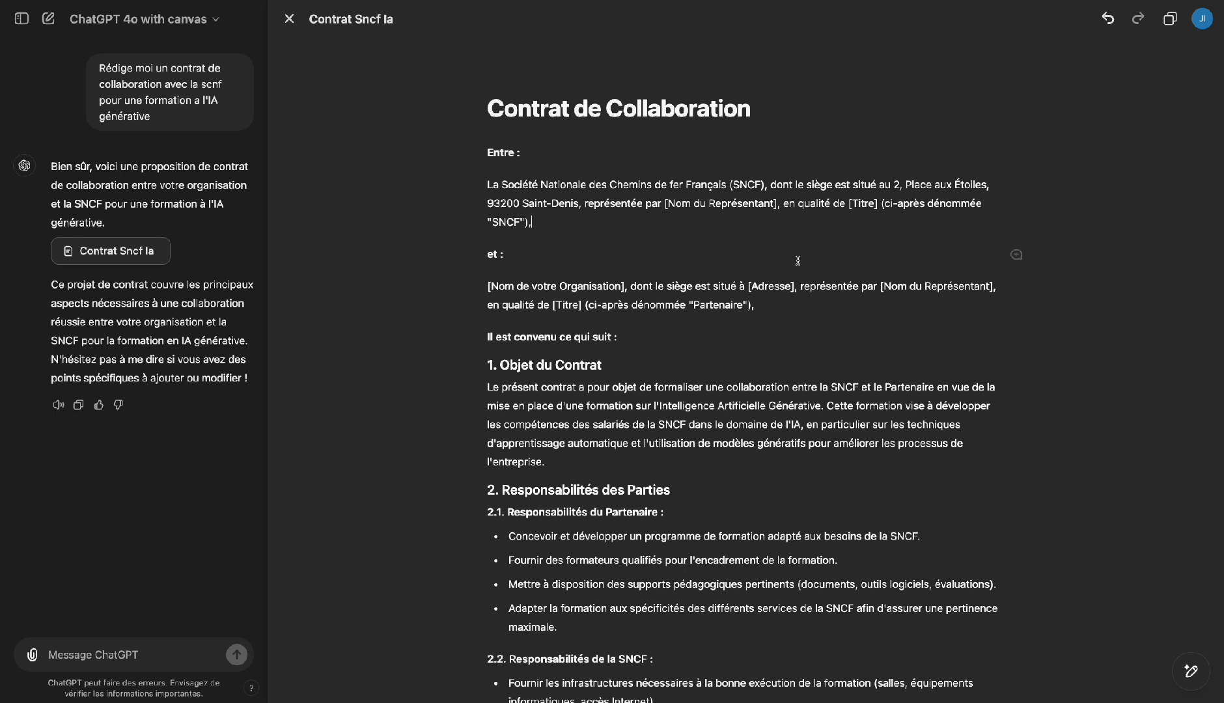
# Step: Ask ChatGPT to edit the SNCF party paragraph under "Entre :" with the instruction "Met moi des mots en gras"
pyautogui.moveTo(577, 225); pyautogui.dragTo(487, 188)
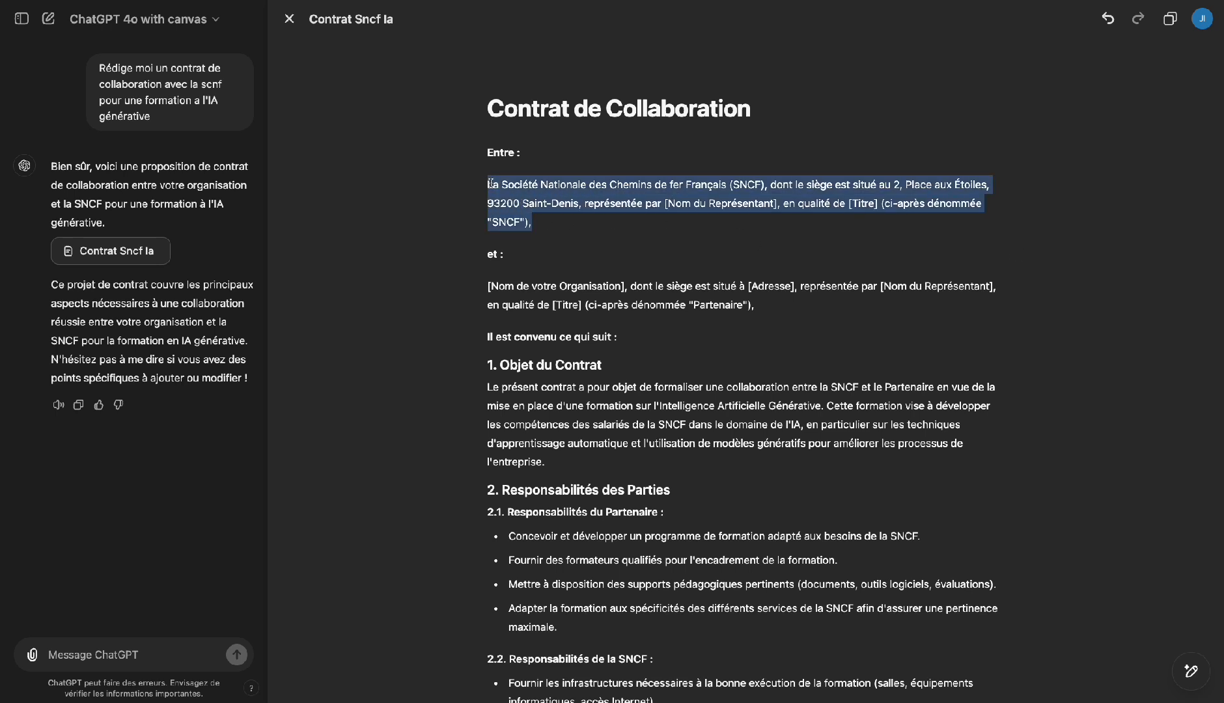
pyautogui.click(521, 160)
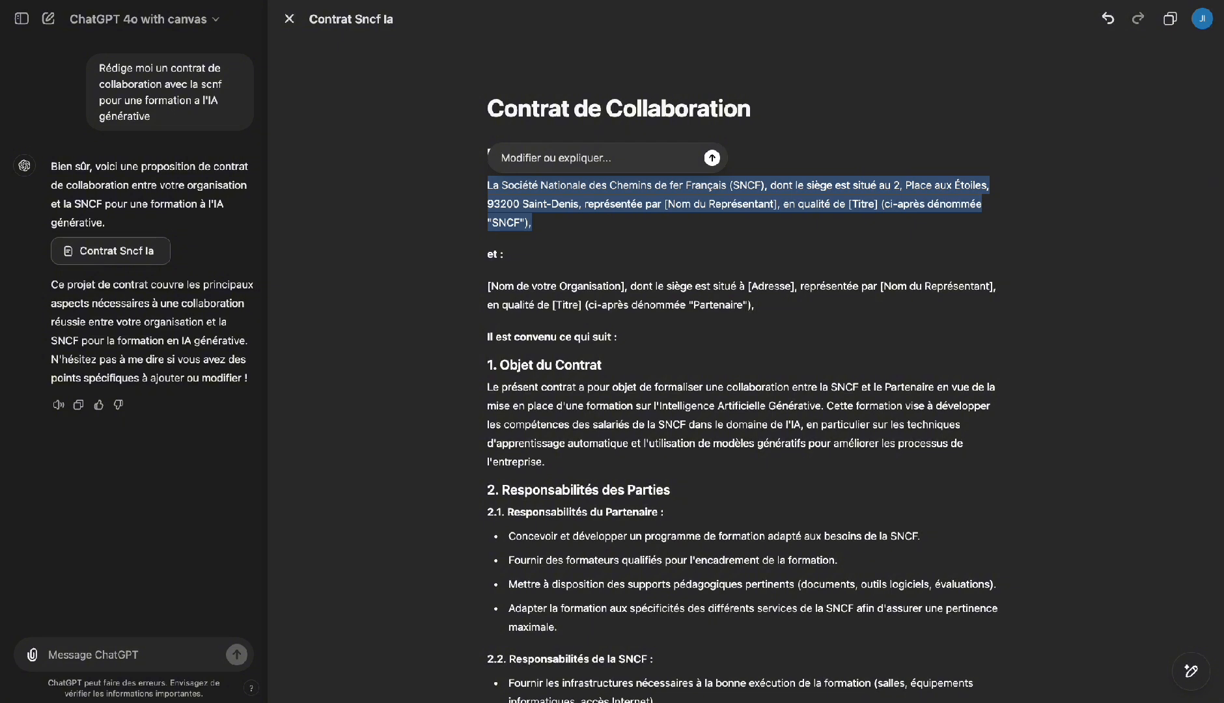
pyautogui.write('Met moi des mots een gras')
pyautogui.press('BackSpace')
pyautogui.press('BackSpace')
pyautogui.press('BackSpace')
pyautogui.press('BackSpace')
pyautogui.press('BackSpace')
pyautogui.press('BackSpace')
pyautogui.press('BackSpace')
pyautogui.press('BackSpace')
pyautogui.write('n gras')
pyautogui.press('Return')
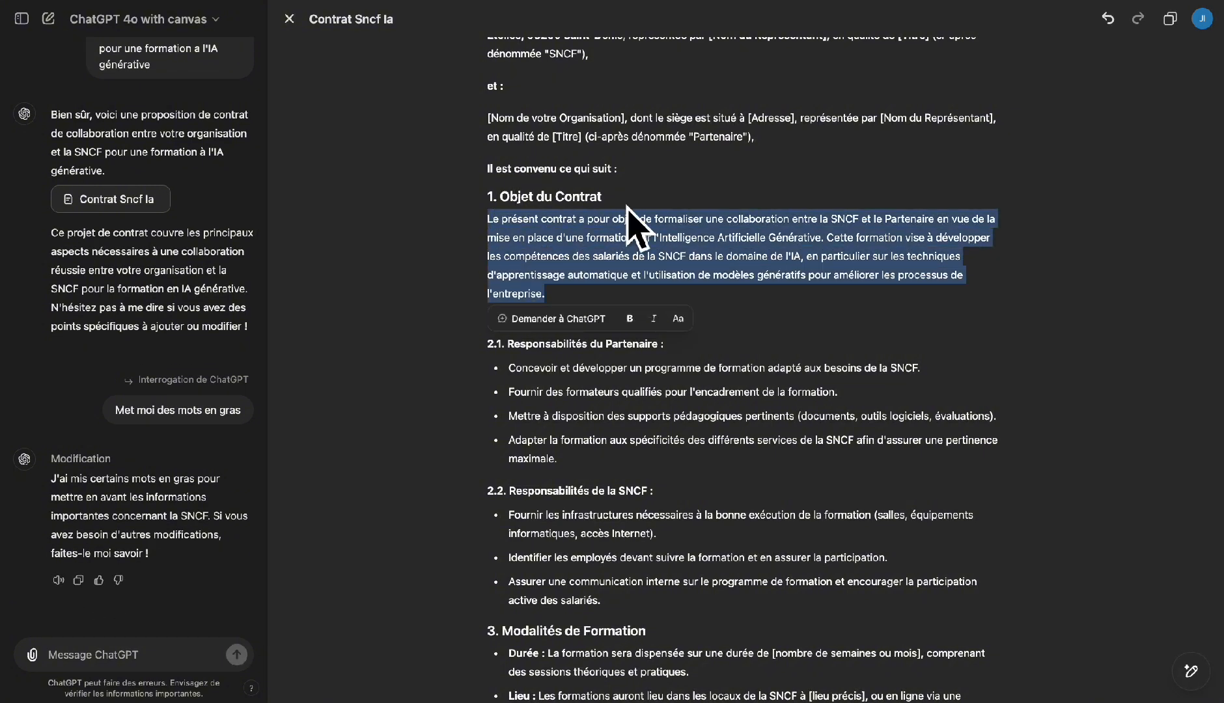
# Step: Ask ChatGPT to rewrite the "Objet du Contrat" paragraph with "Sois plus clair, développe un peu plus, et met des emojis"
pyautogui.click(553, 317)
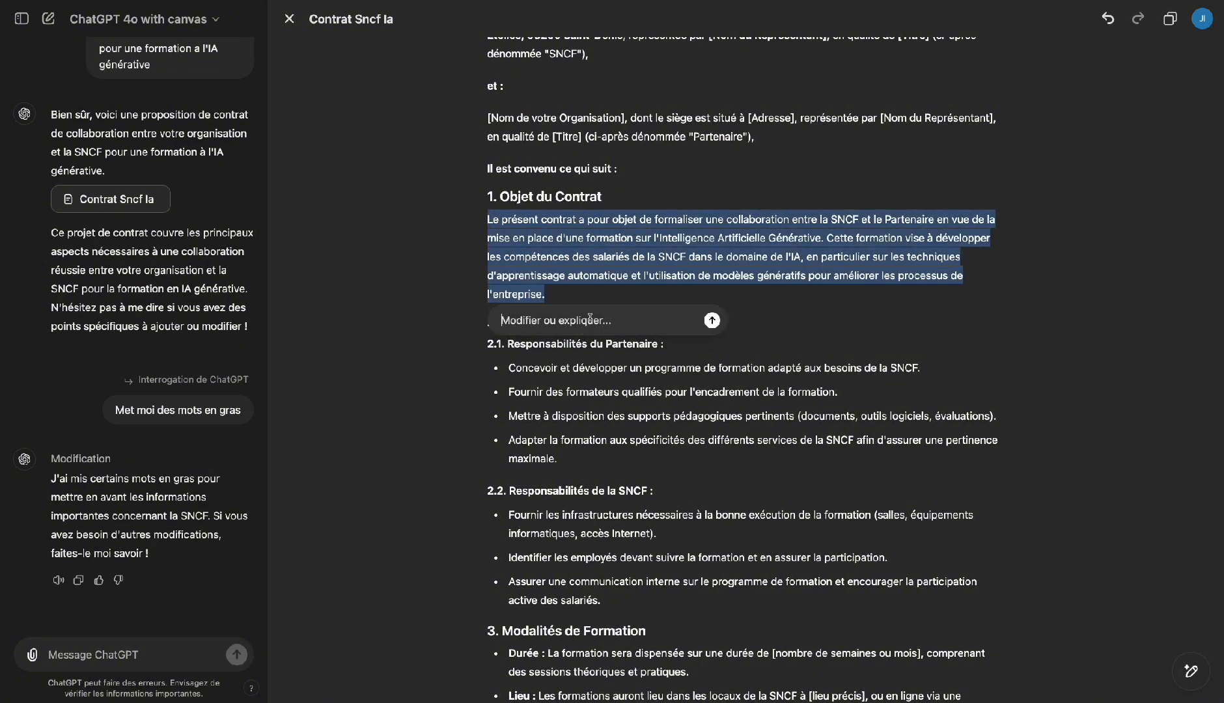
pyautogui.moveTo(585, 297); pyautogui.dragTo(487, 224)
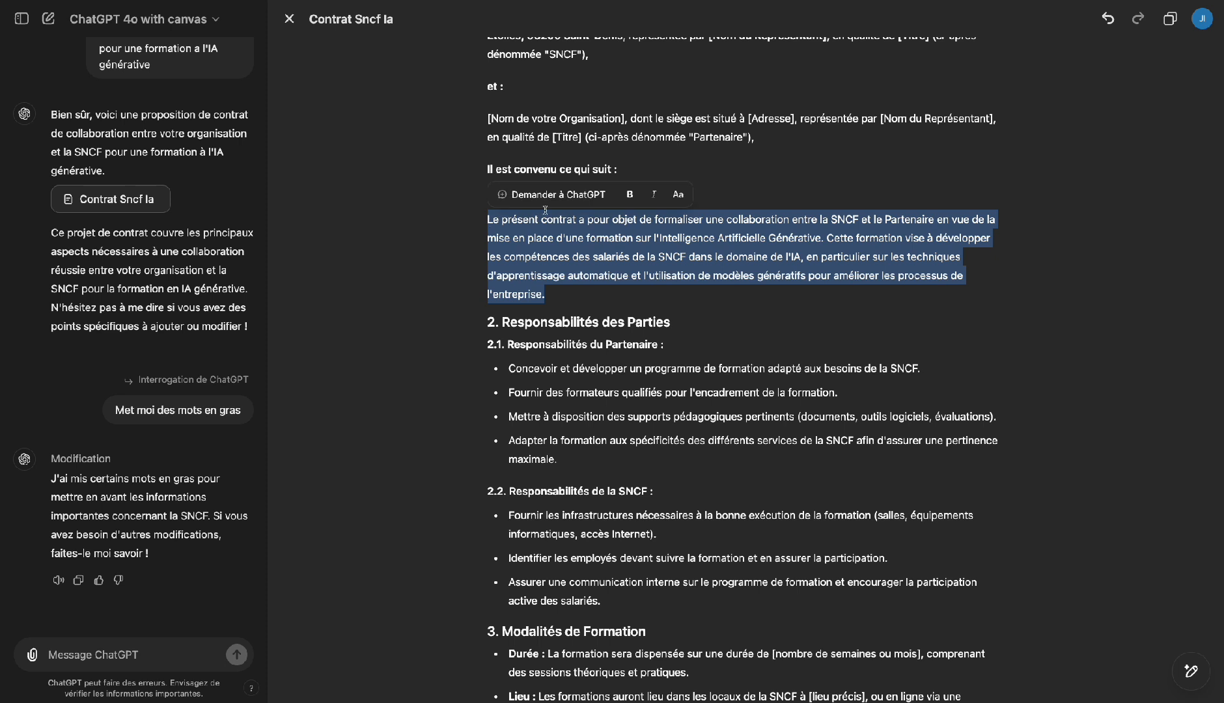
pyautogui.click(548, 193)
pyautogui.write('Sois plus clairn')
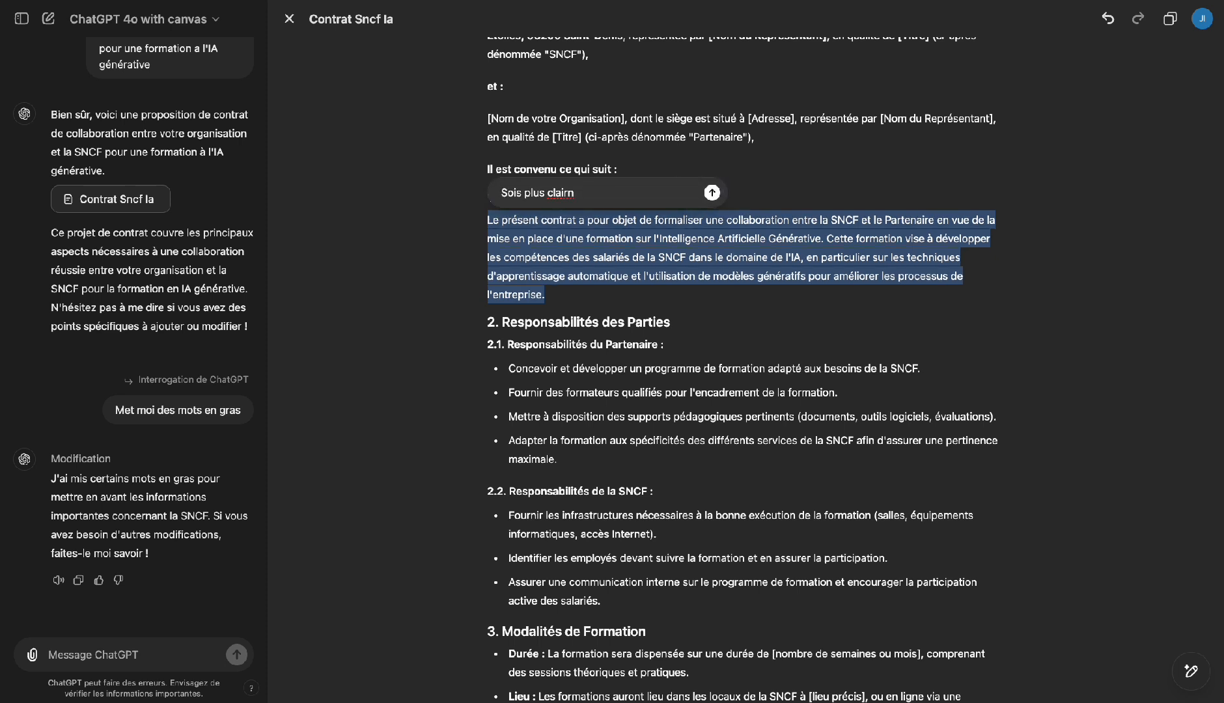
pyautogui.press('BackSpace')
pyautogui.write(', développe un p')
pyautogui.write('eu plus, et m')
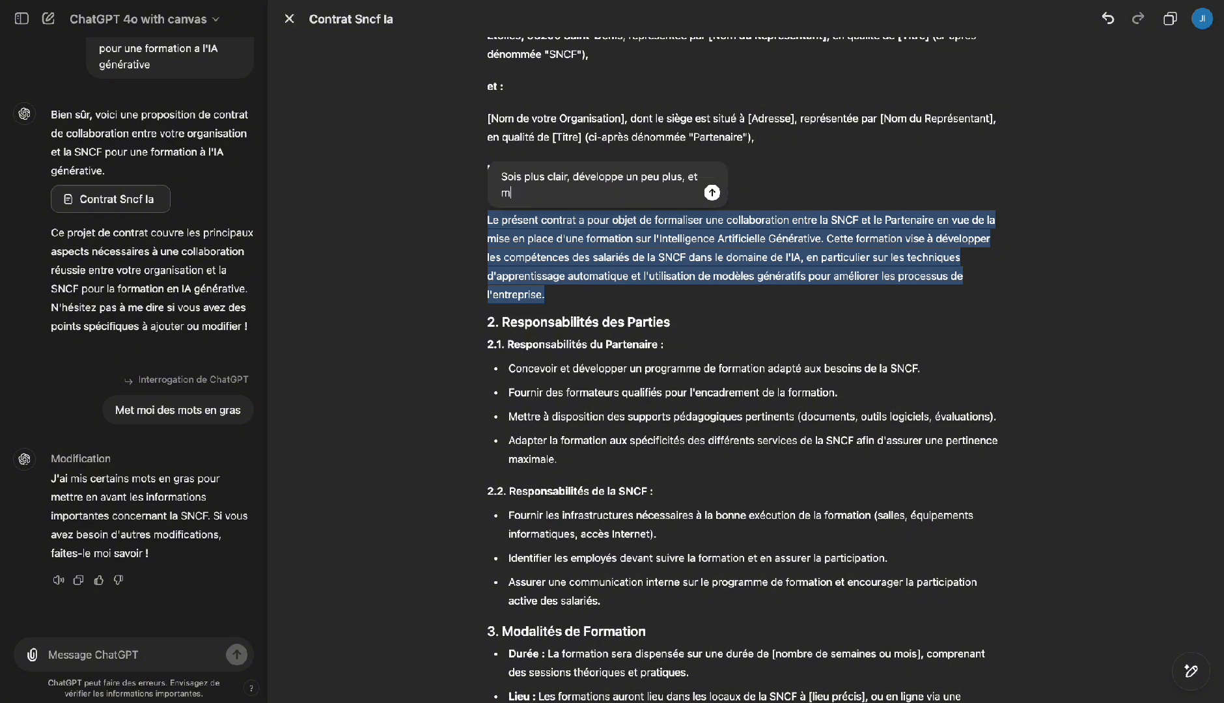
pyautogui.write('et des emojis')
pyautogui.press('Return')
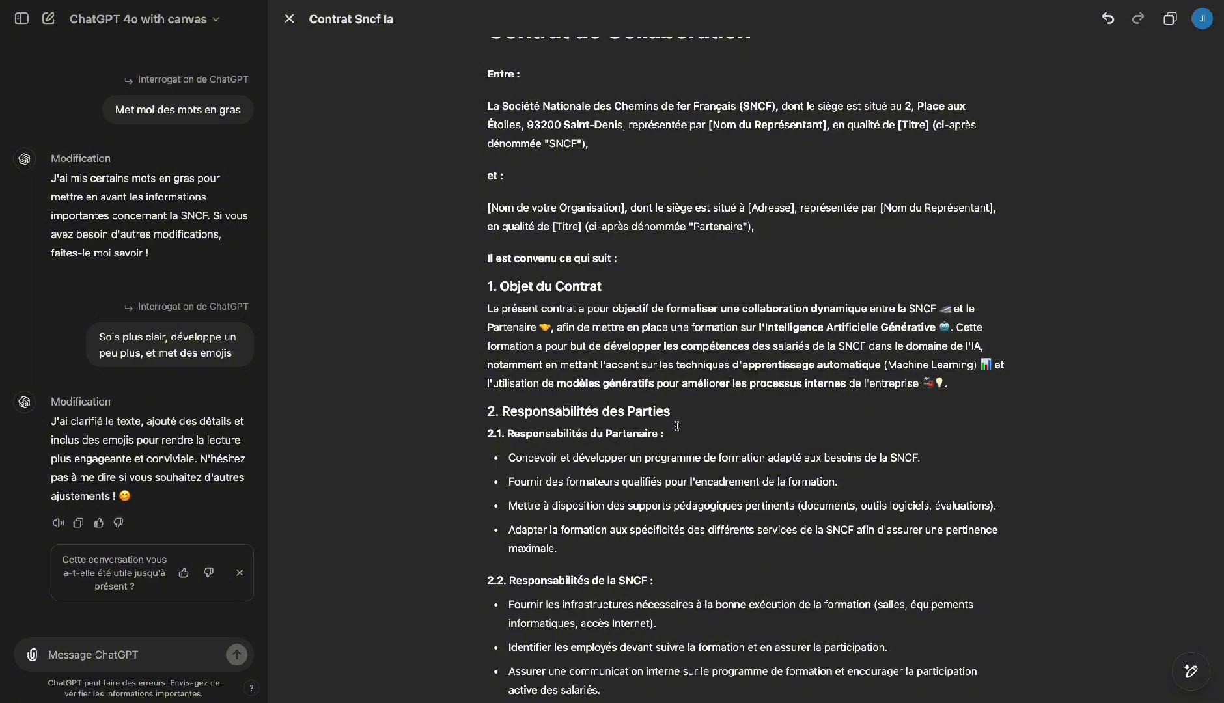
# Step: Review the contract and try to have ChatGPT suggest edits for the whole document
pyautogui.scroll(-3, 676, 426)
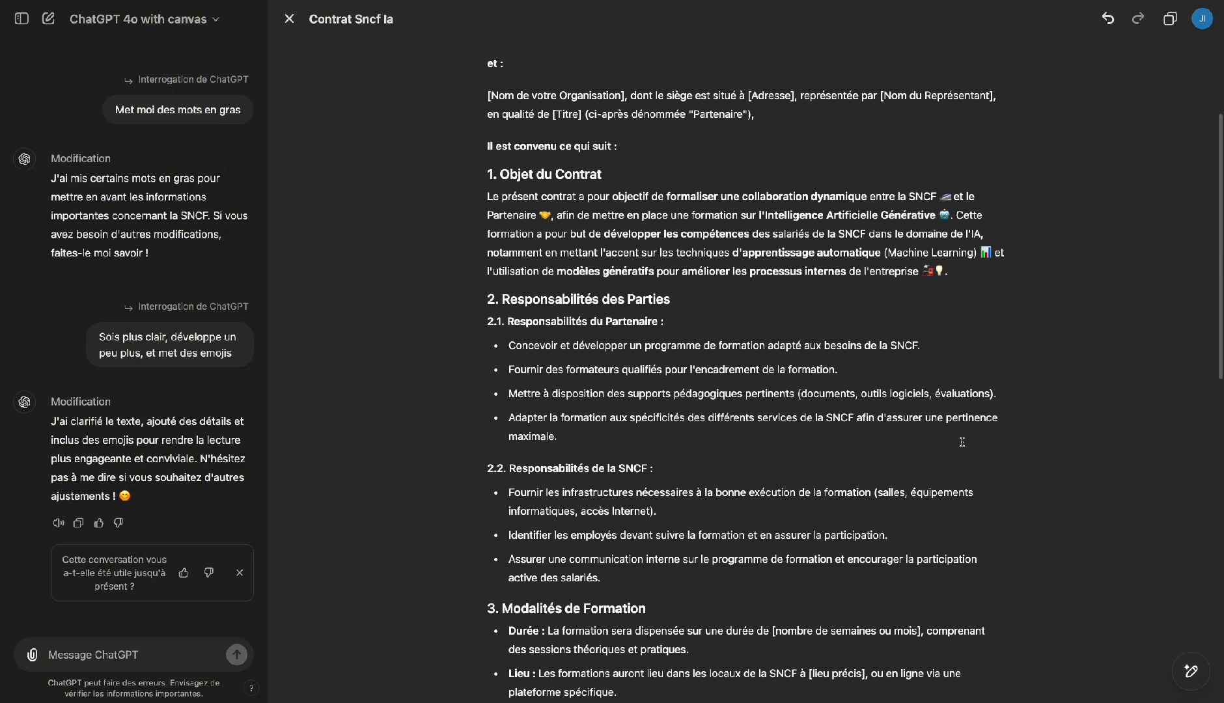
pyautogui.scroll(-20, 667, 572)
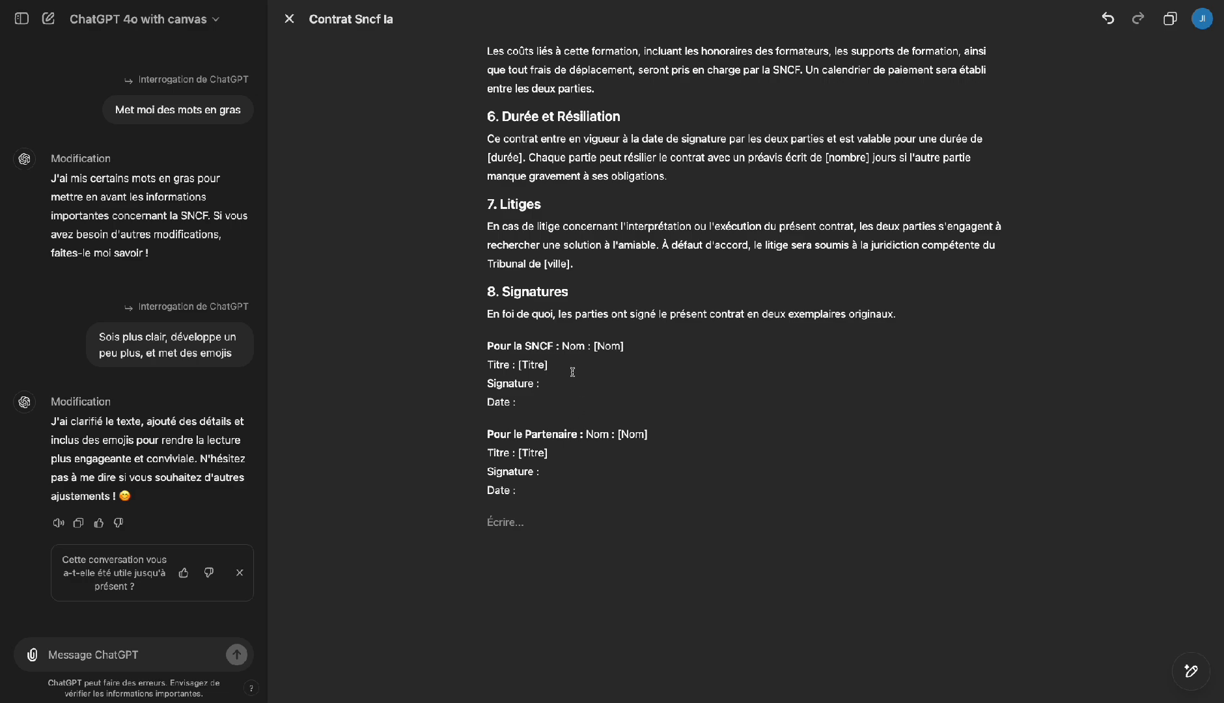
pyautogui.scroll(20, 573, 372)
pyautogui.scroll(-5, 501, 385)
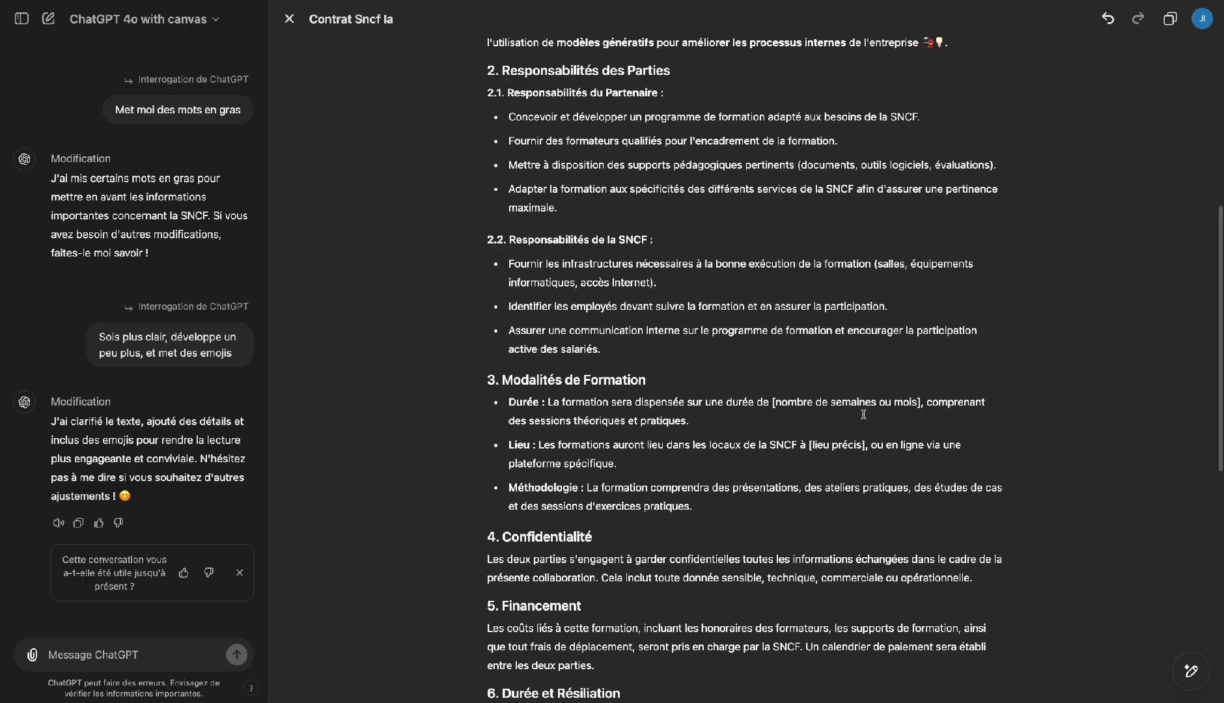
pyautogui.scroll(5, 1037, 515)
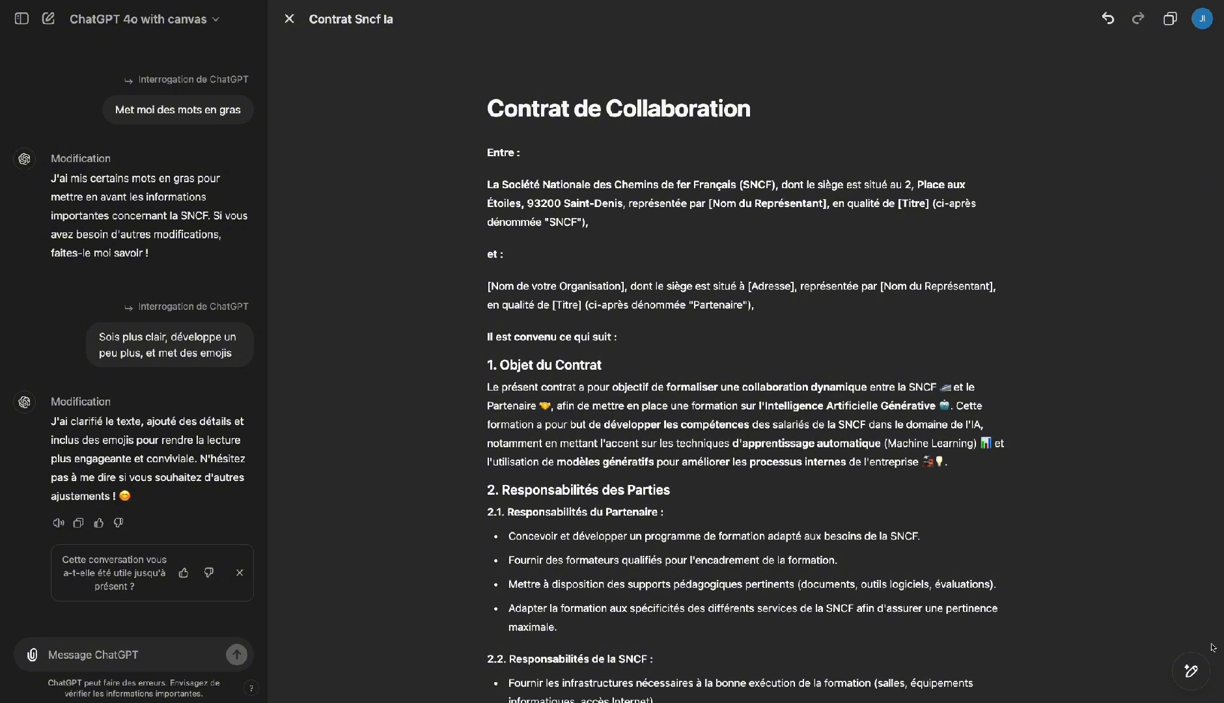
pyautogui.moveTo(1193, 672)
pyautogui.click(1192, 674)
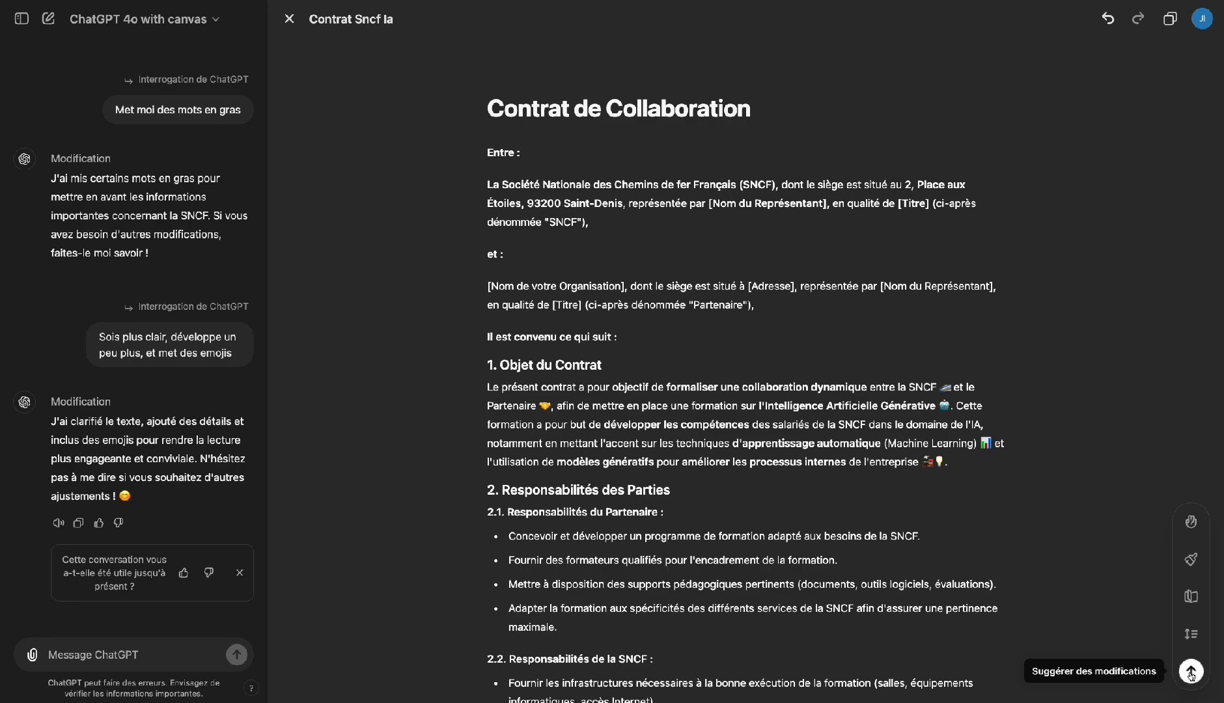
pyautogui.click(1191, 673)
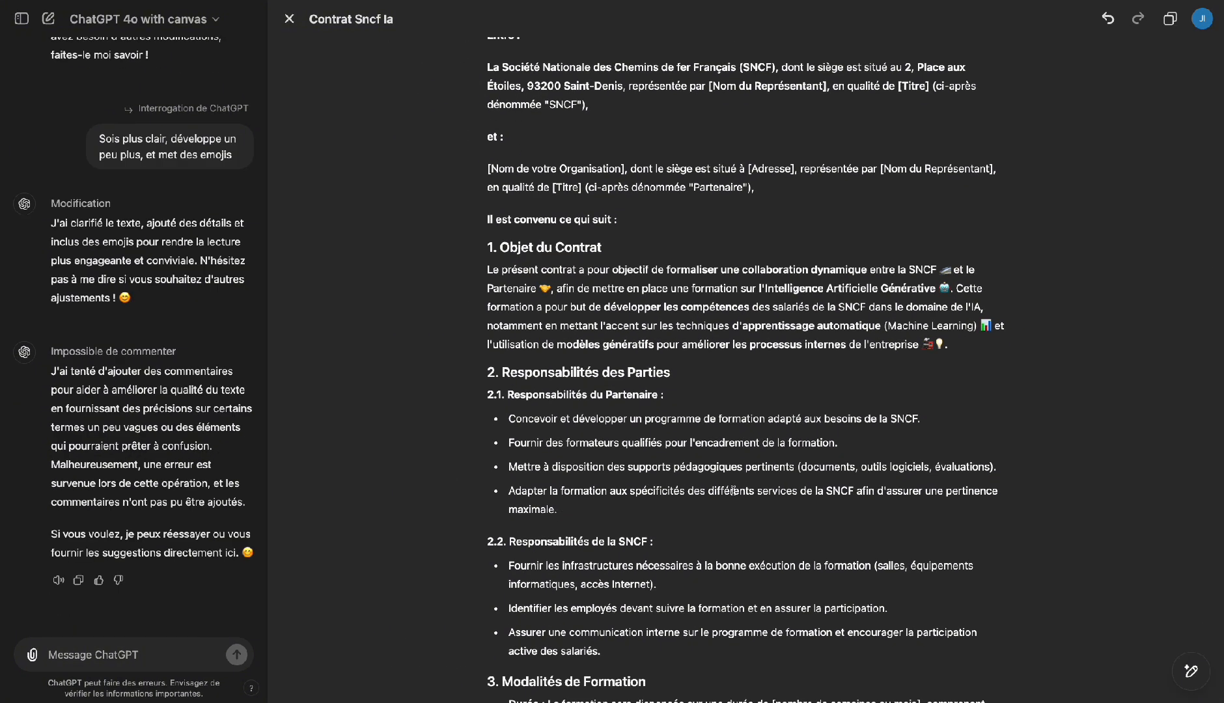
# Step: Have ChatGPT lengthen the whole contract using the longest length setting
pyautogui.scroll(-7, 734, 491)
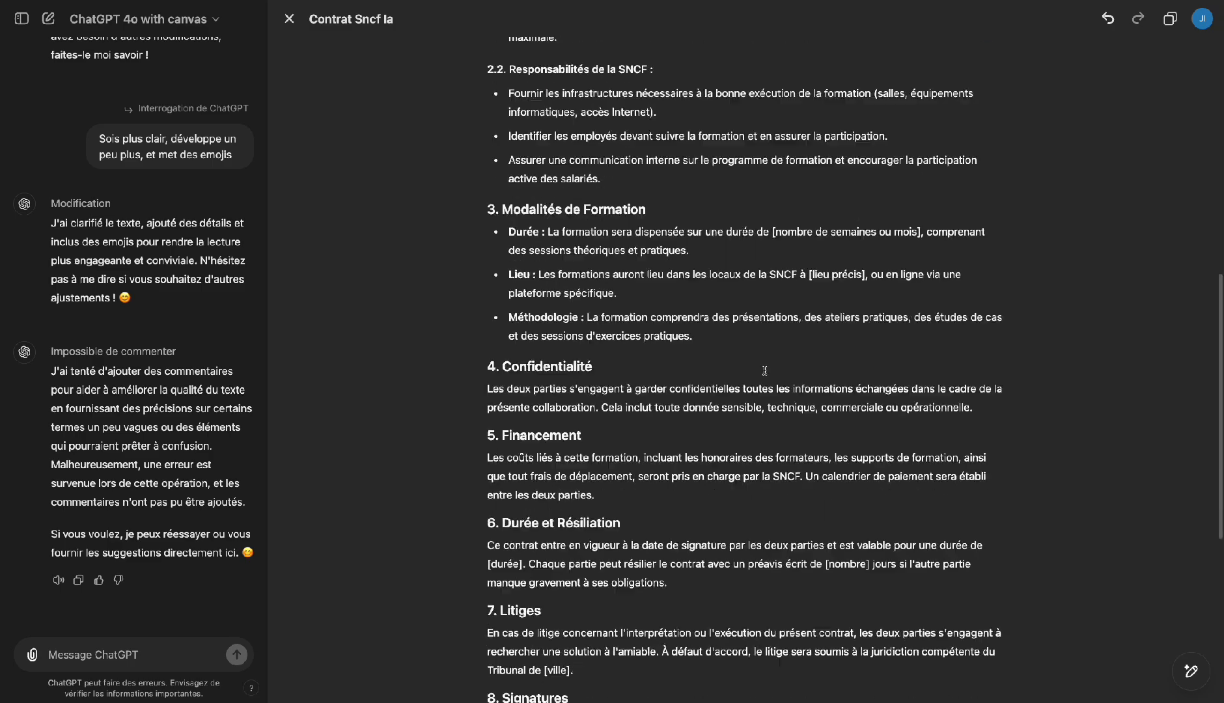
pyautogui.scroll(4, 761, 370)
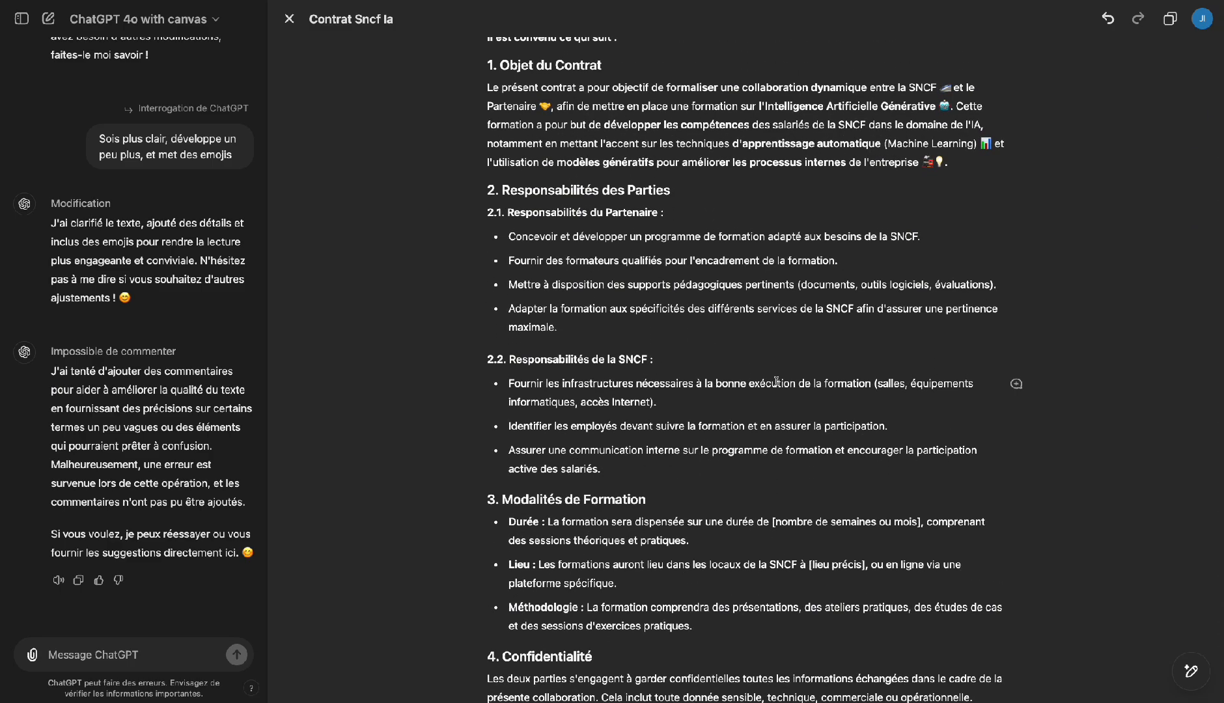
pyautogui.scroll(-6, 776, 381)
pyautogui.moveTo(1192, 669)
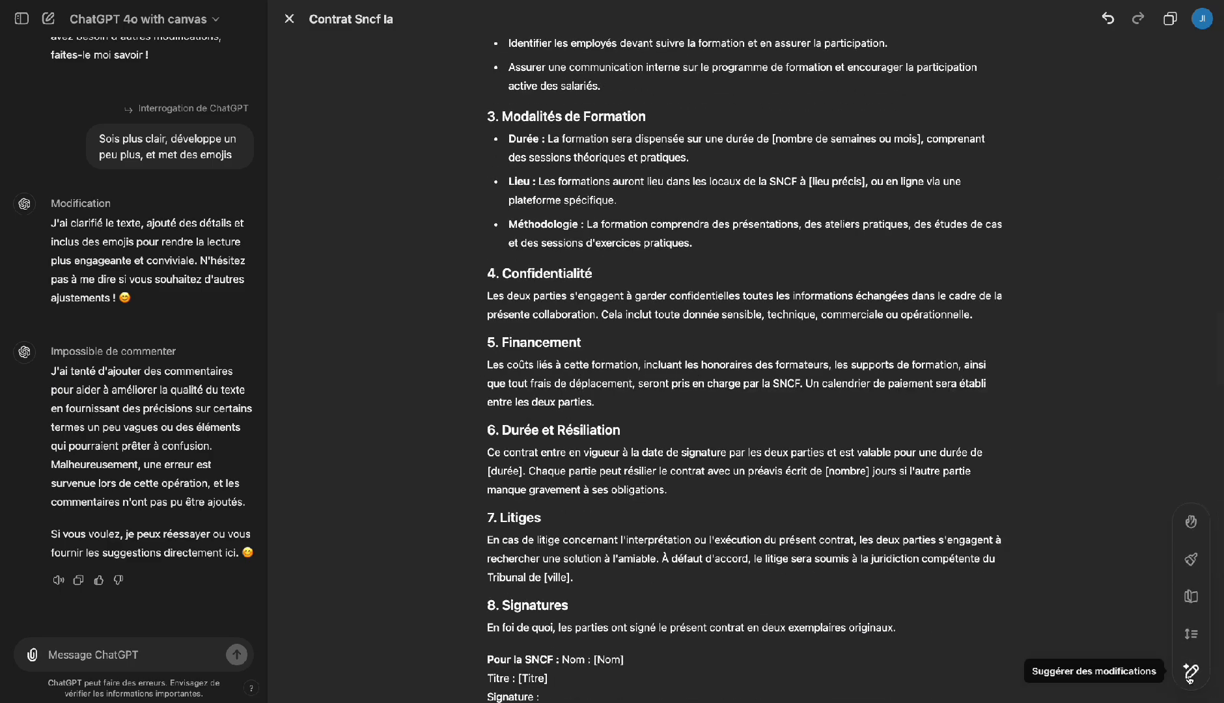
pyautogui.click(1195, 636)
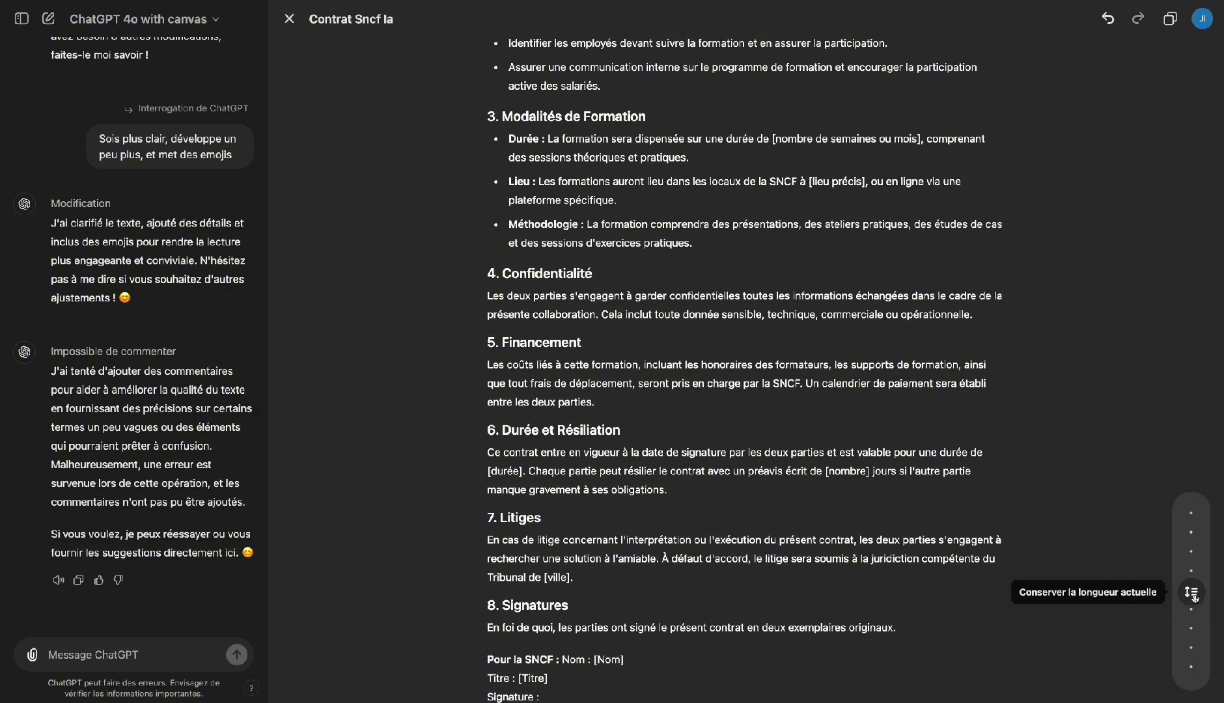
pyautogui.moveTo(1194, 593); pyautogui.dragTo(1202, 526)
pyautogui.click(1192, 514)
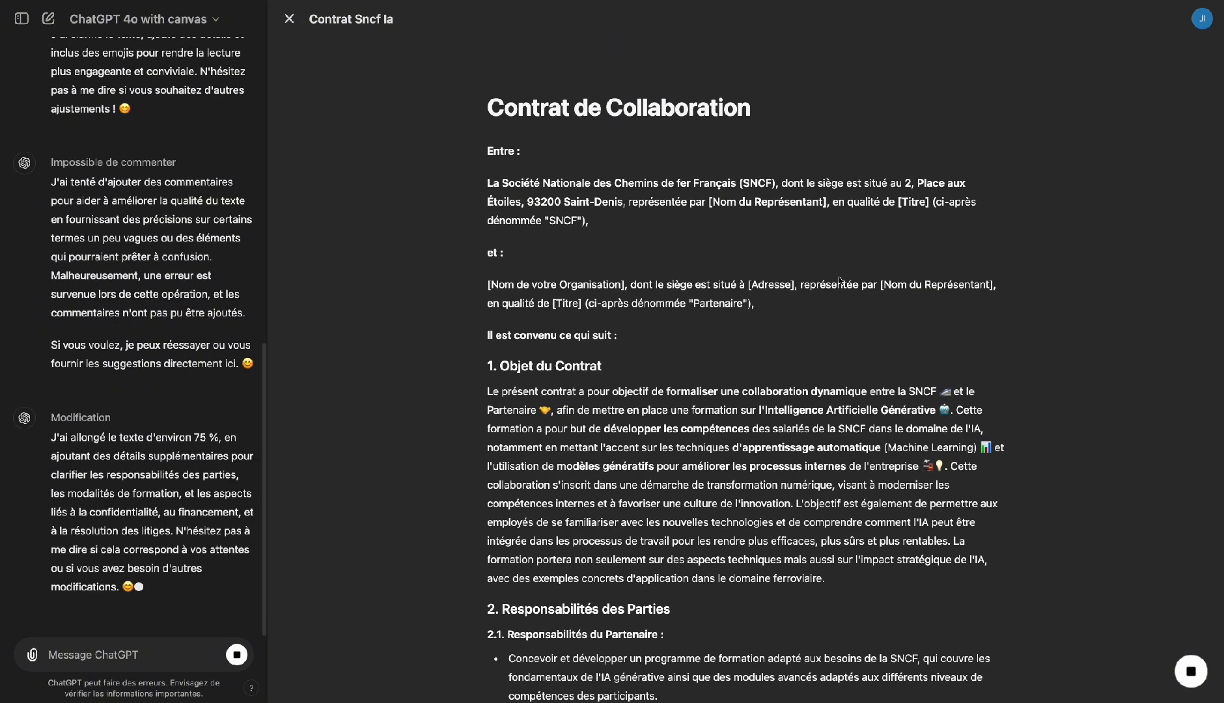
# Step: Have ChatGPT rewrite the whole contract at the "Maternelle" reading level
pyautogui.moveTo(1191, 671)
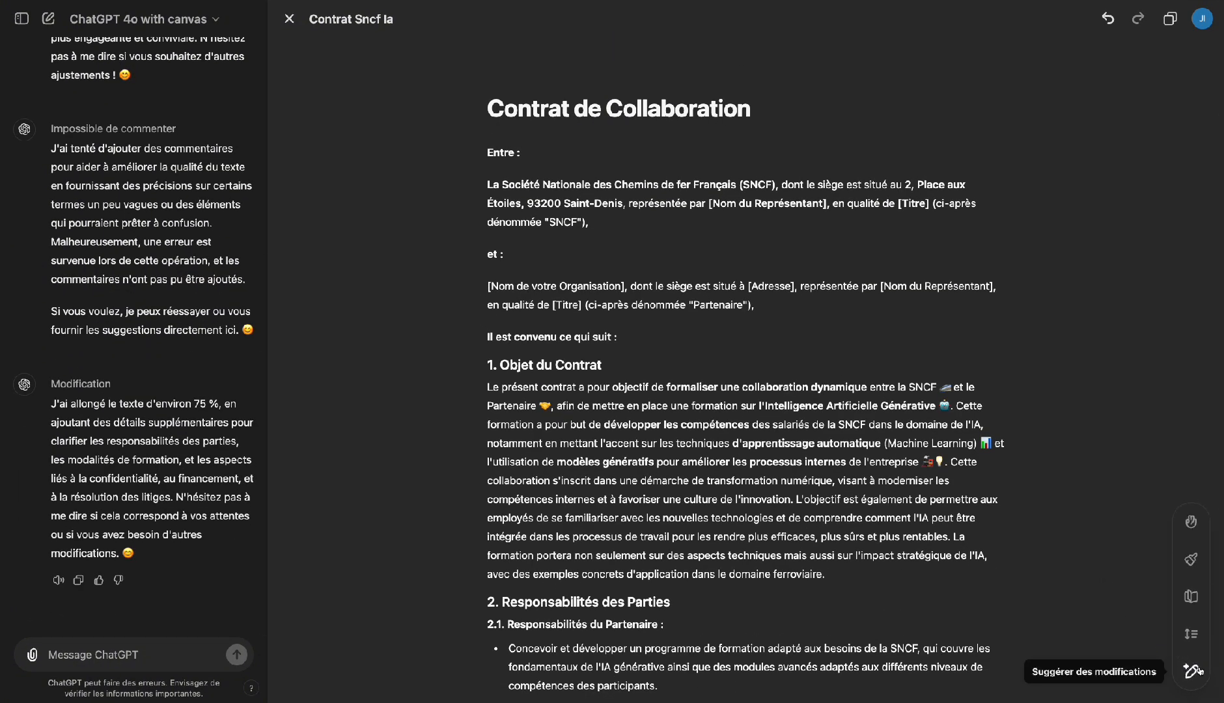
pyautogui.click(1194, 599)
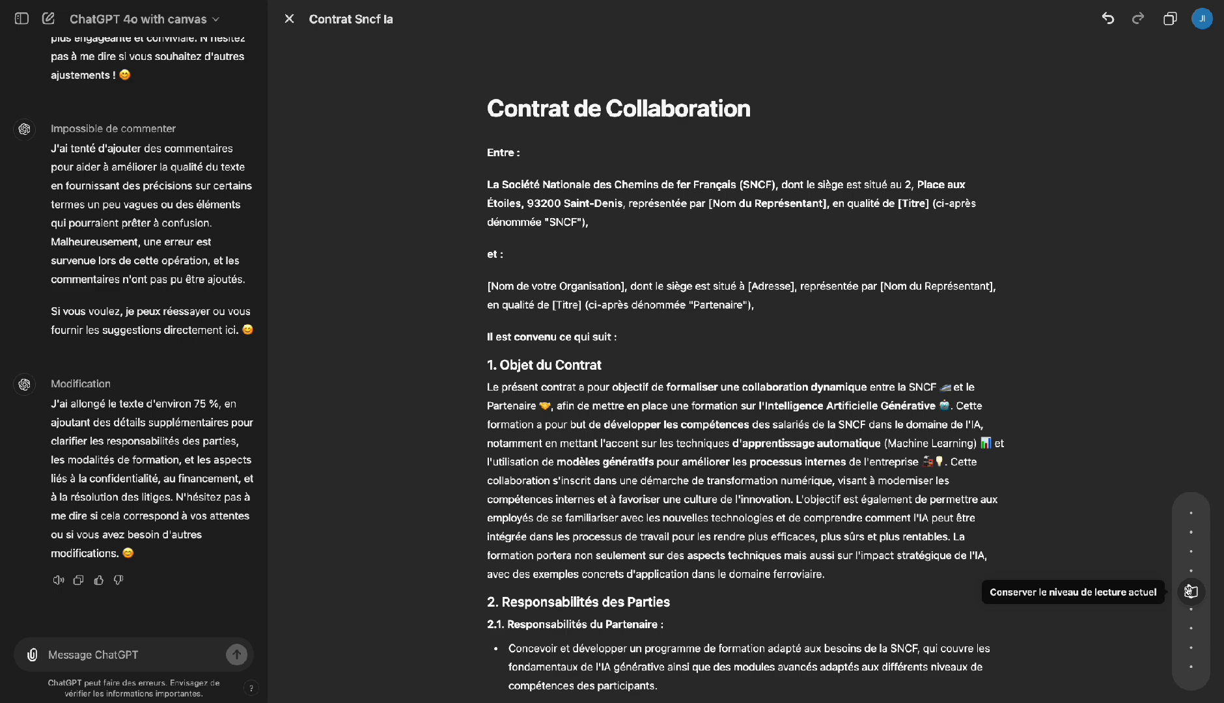
pyautogui.moveTo(1190, 592)
pyautogui.mouseDown()
pyautogui.moveTo(1192, 580)
pyautogui.moveTo(1192, 599)
pyautogui.mouseUp()
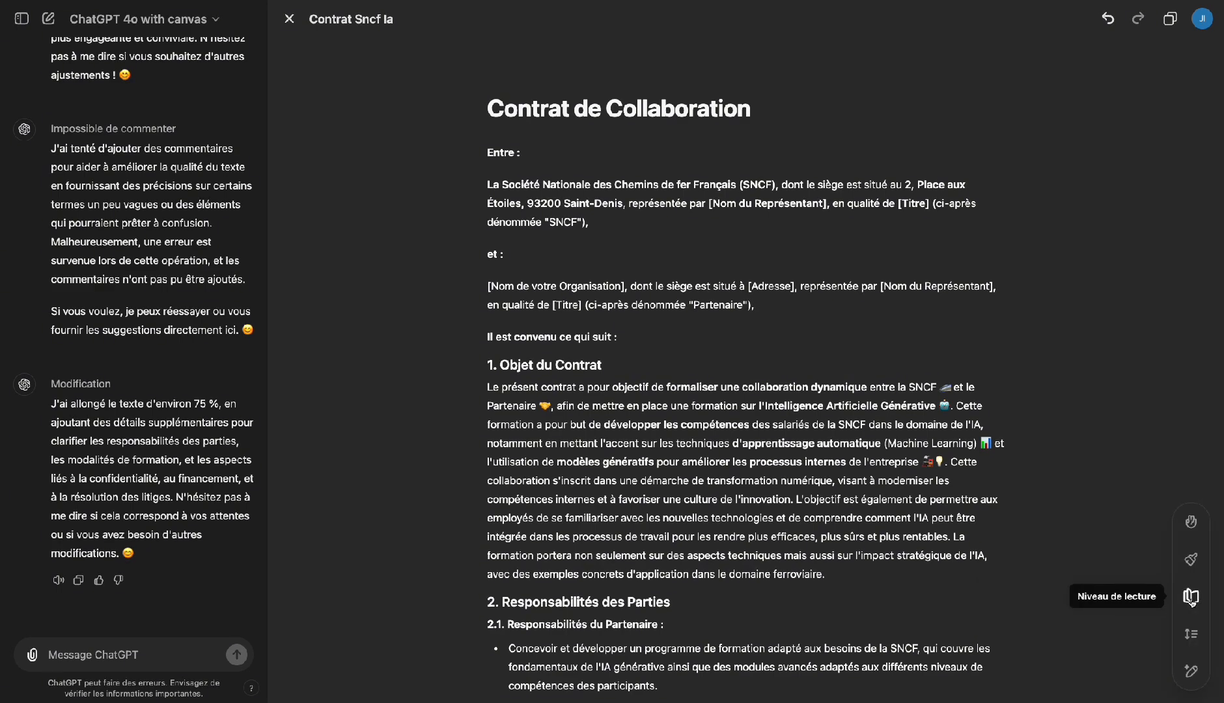
pyautogui.click(1192, 599)
pyautogui.moveTo(1193, 599); pyautogui.dragTo(1193, 512)
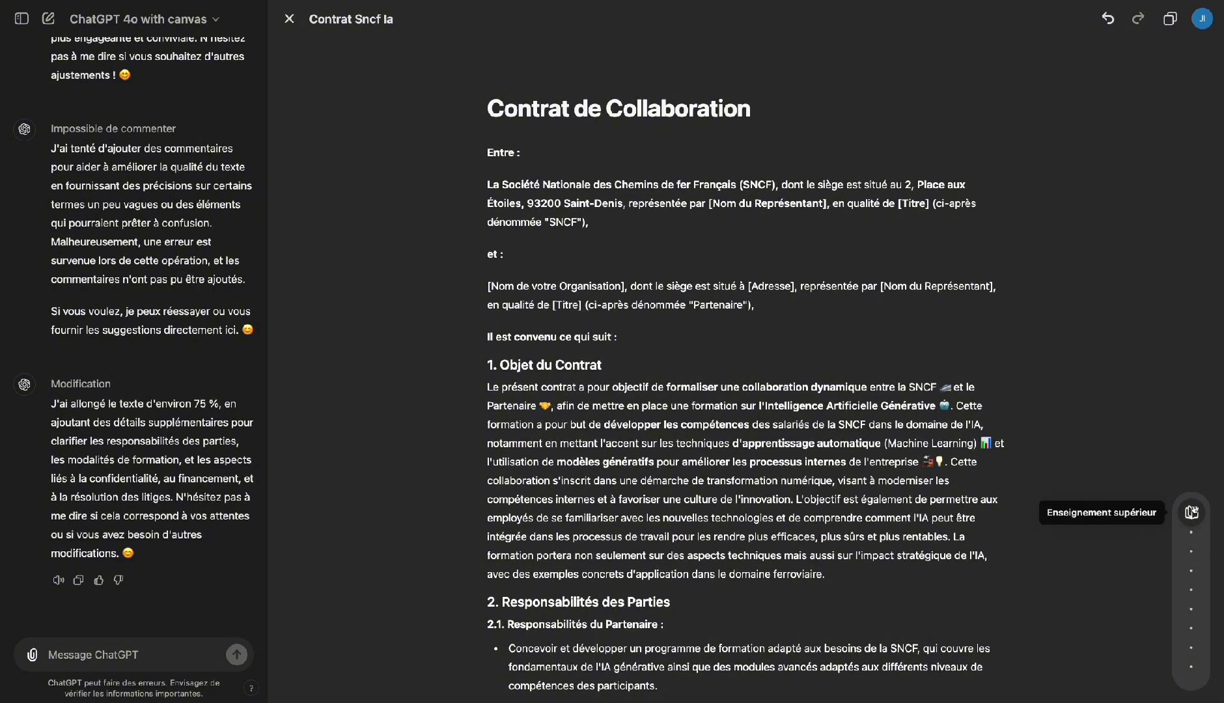
pyautogui.moveTo(1193, 511); pyautogui.dragTo(1192, 678)
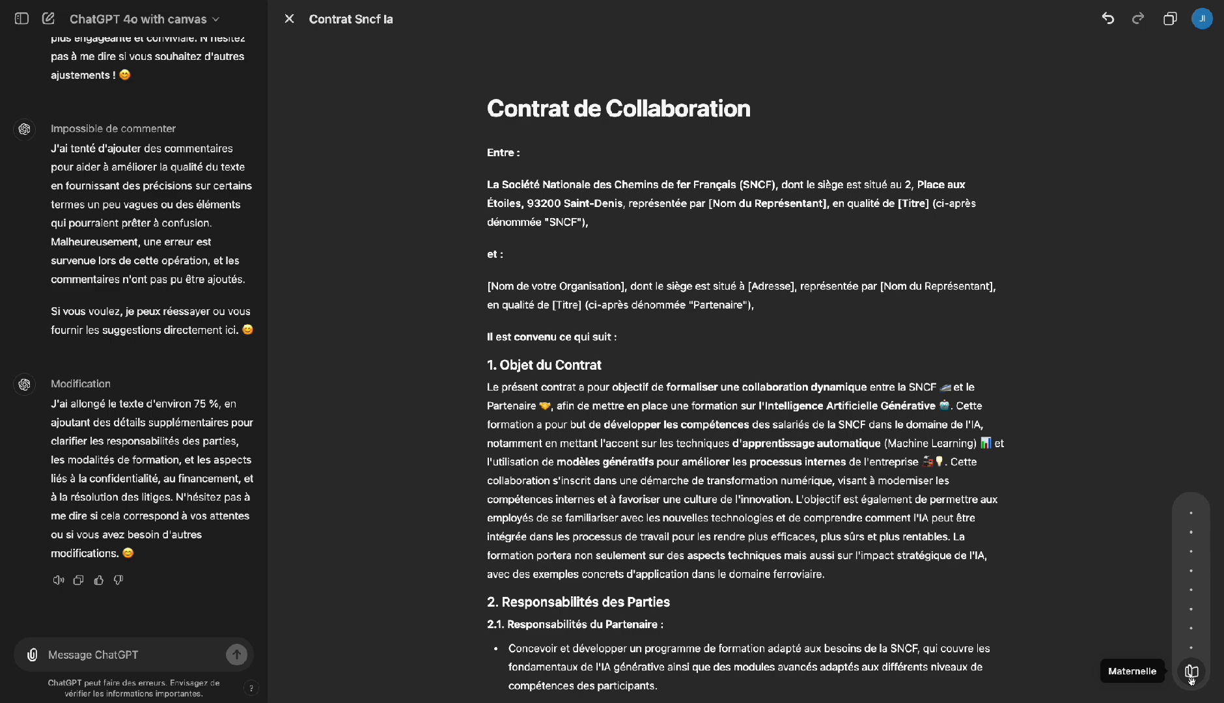
pyautogui.click(1192, 678)
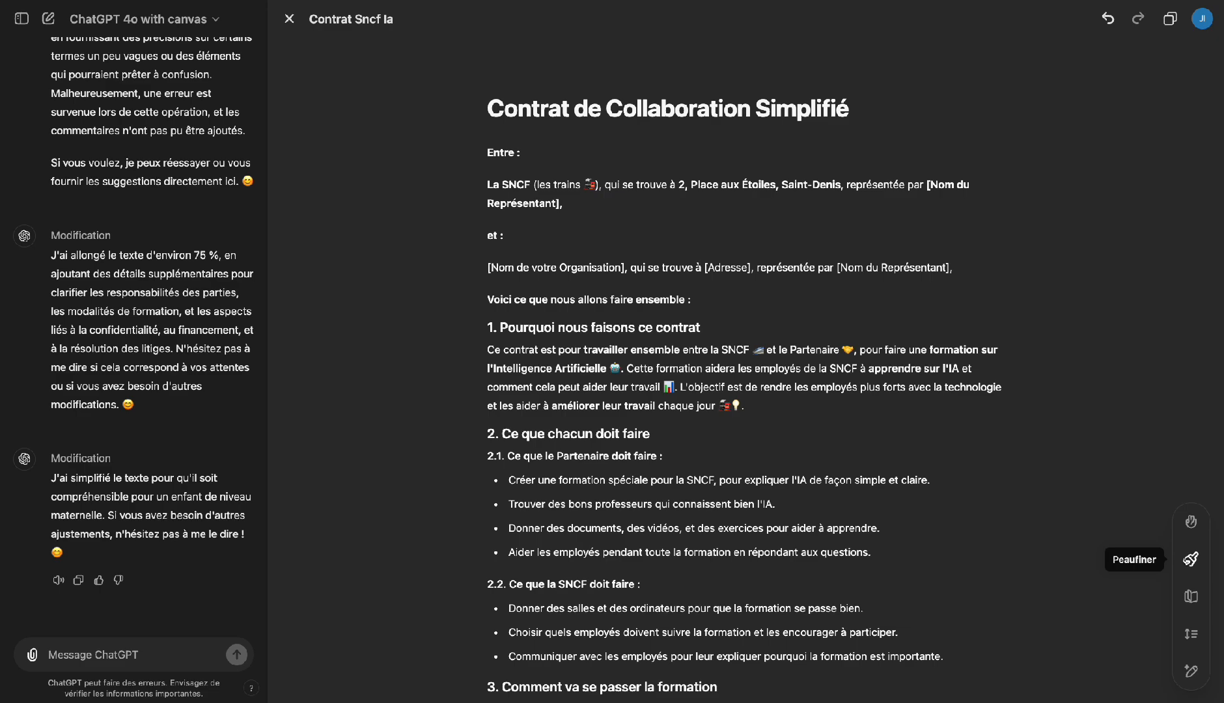
# Step: Review the simplified contract and ask ChatGPT "Rajoute un clause sur la propriété intellectuelle"
pyautogui.scroll(-5, 511, 481)
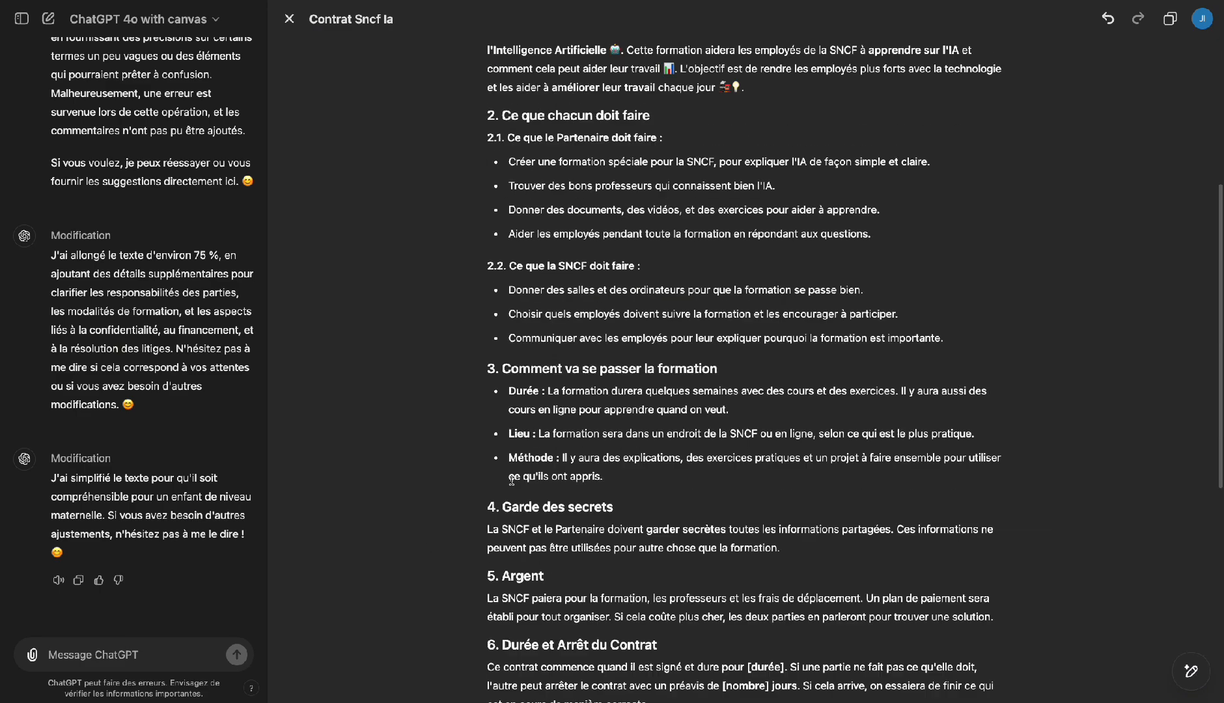
pyautogui.scroll(3, 512, 481)
pyautogui.scroll(-5, 677, 365)
pyautogui.scroll(7, 678, 364)
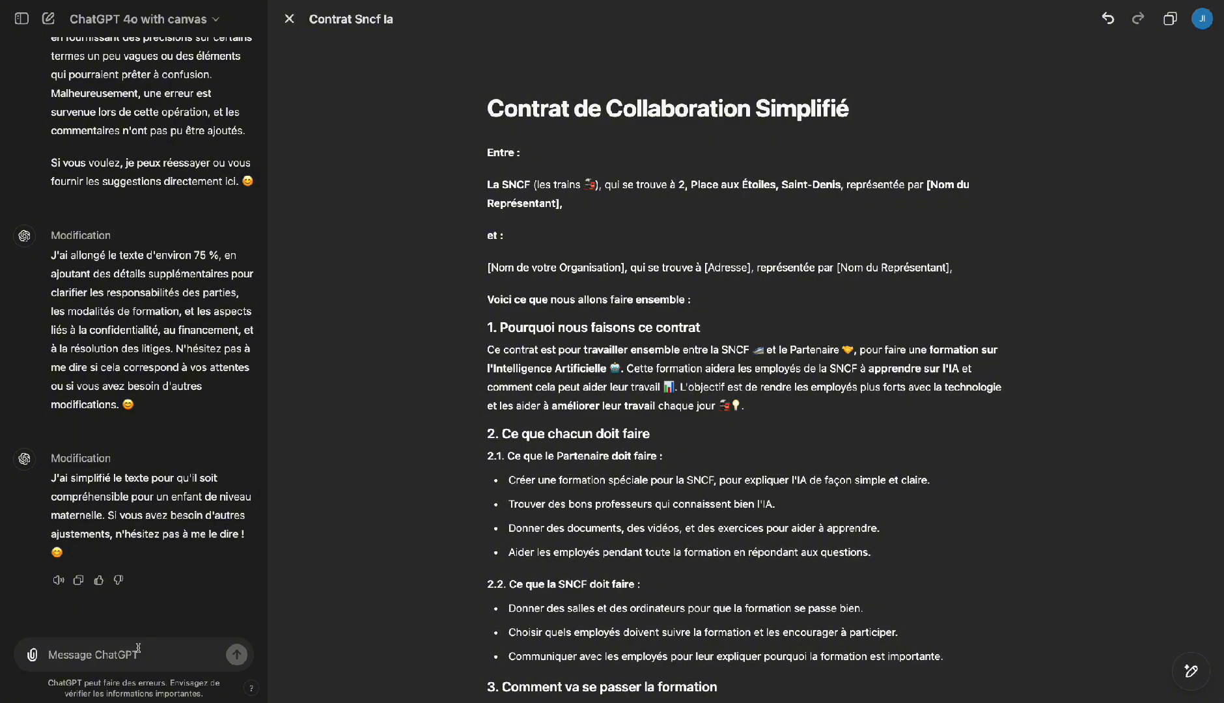
pyautogui.scroll(-7, 481, 572)
pyautogui.scroll(-3, 550, 482)
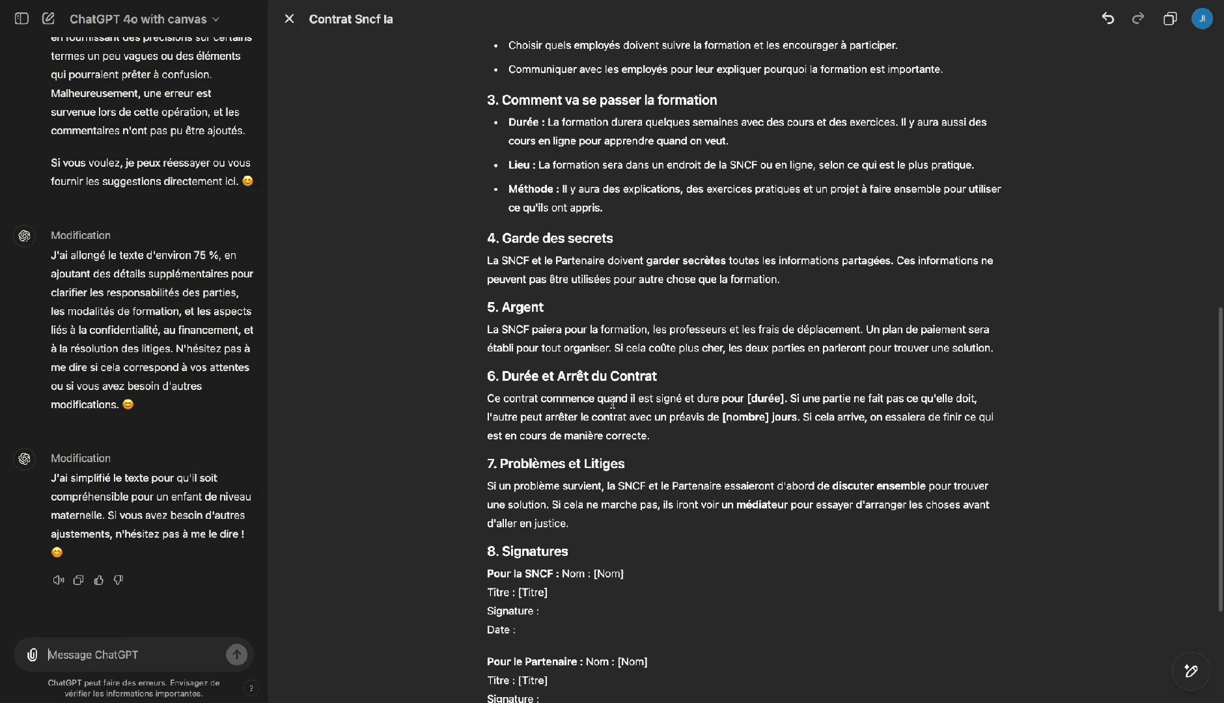
pyautogui.click(111, 654)
pyautogui.write('Rajoute')
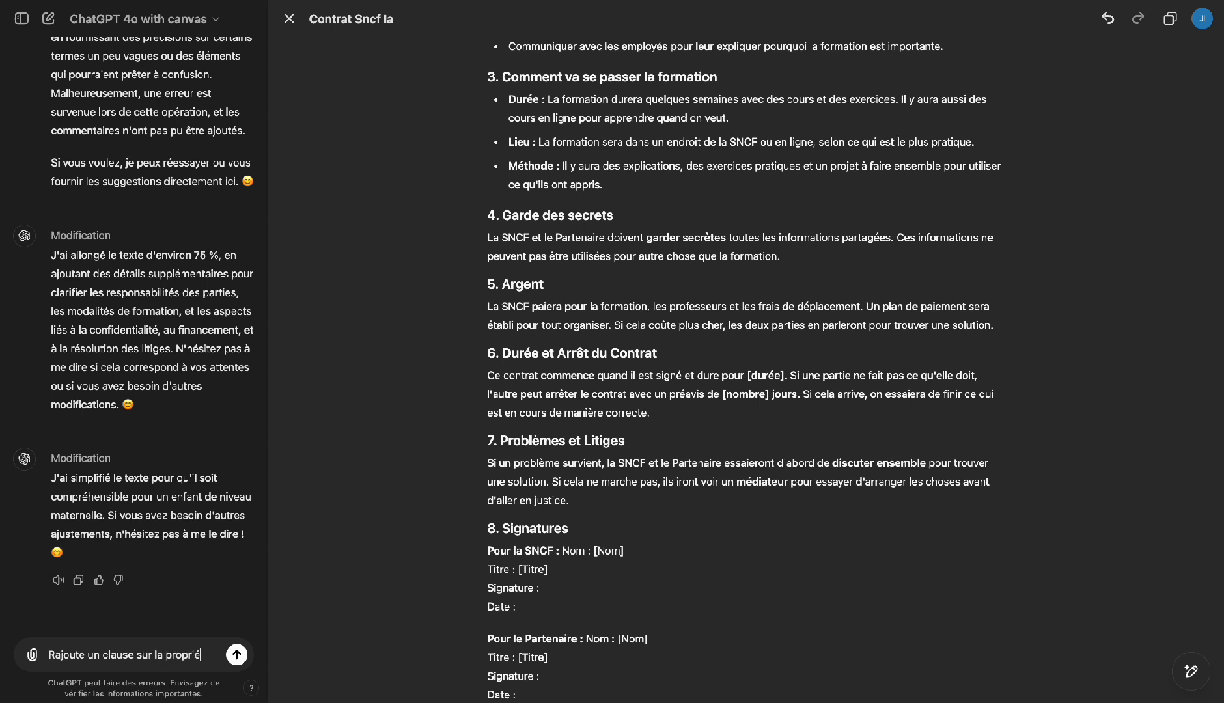
pyautogui.write('un clause sur la propriété intellectu')
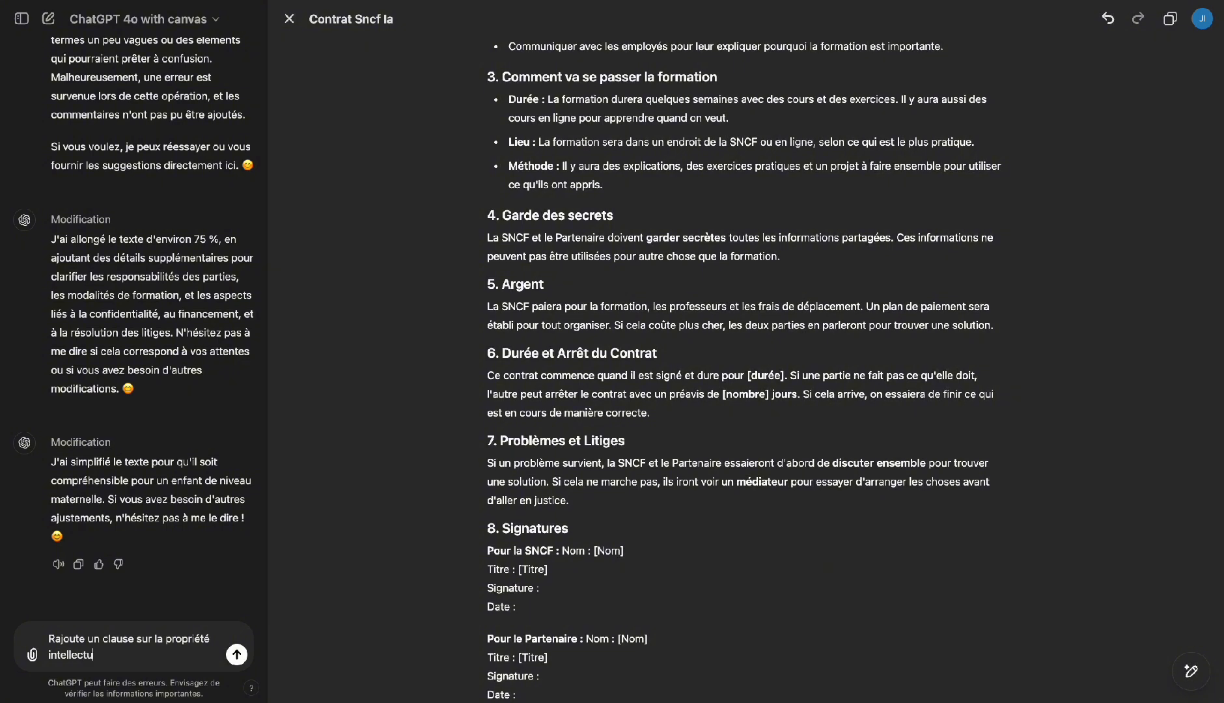
pyautogui.write('elle')
pyautogui.press('Return')
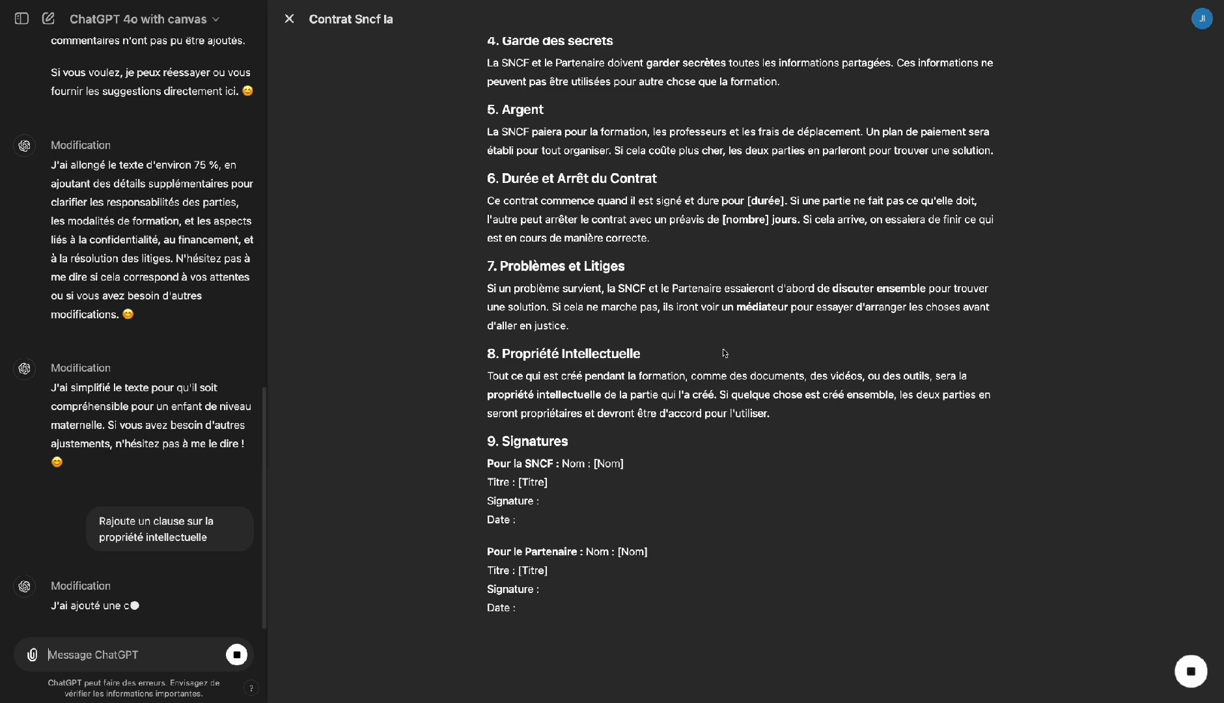
# Step: Review the new "Propriété Intellectuelle" clause within the contract and restore the previous version of the document
pyautogui.moveTo(488, 352); pyautogui.dragTo(856, 430)
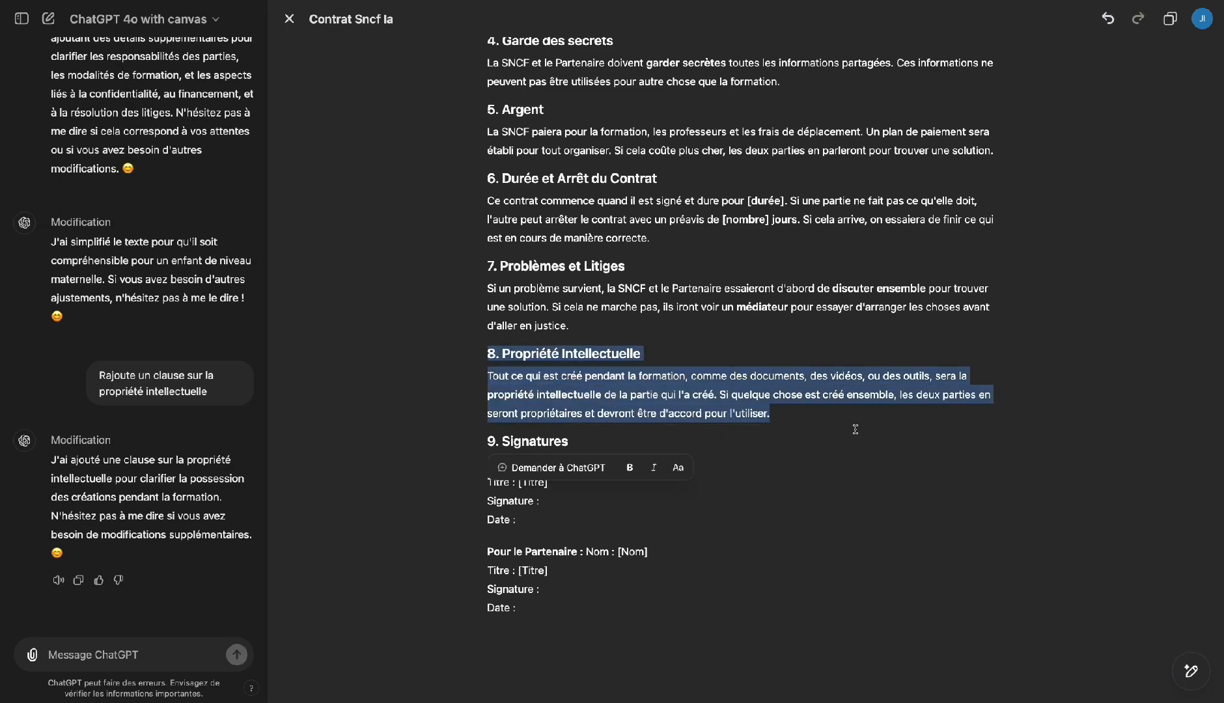
pyautogui.scroll(12, 856, 430)
pyautogui.scroll(-14, 855, 429)
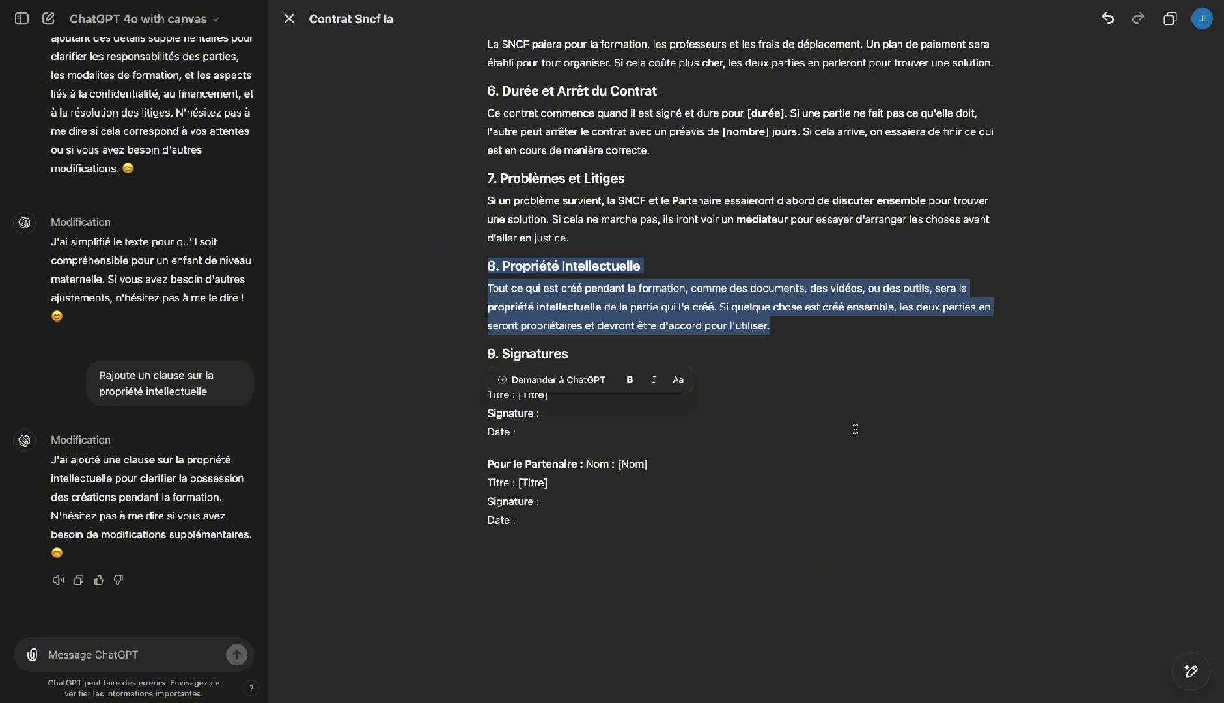
pyautogui.scroll(12, 856, 430)
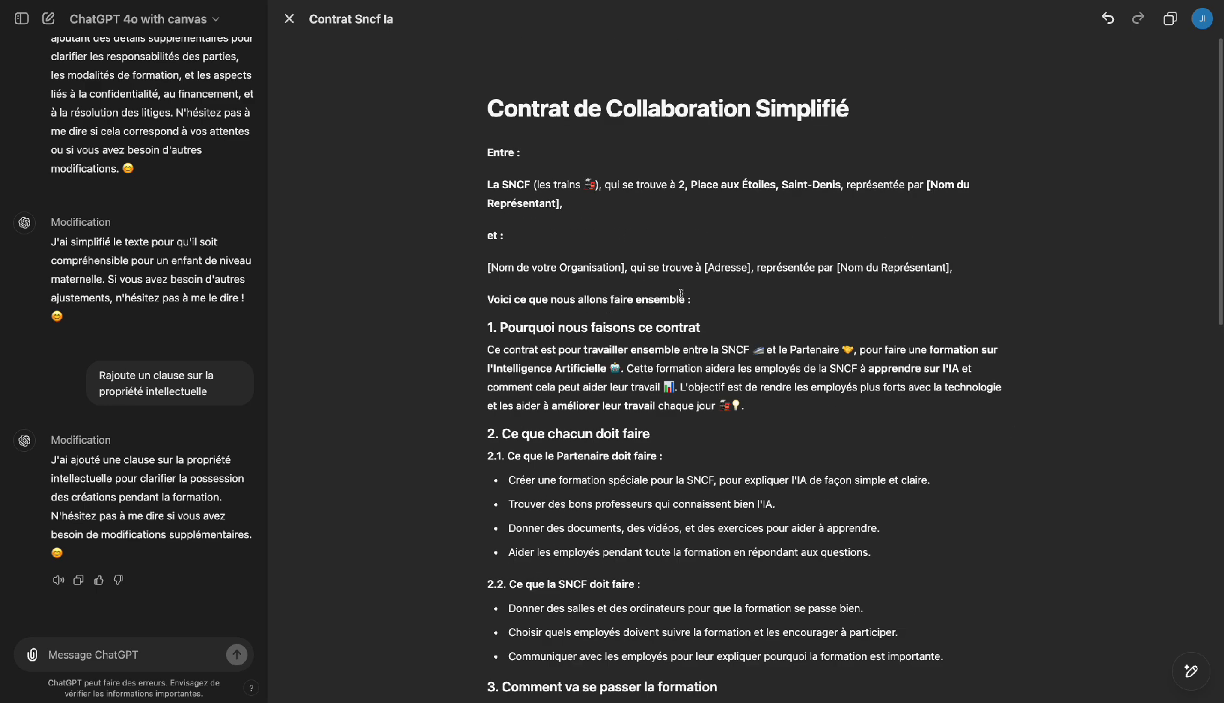
pyautogui.scroll(-14, 628, 237)
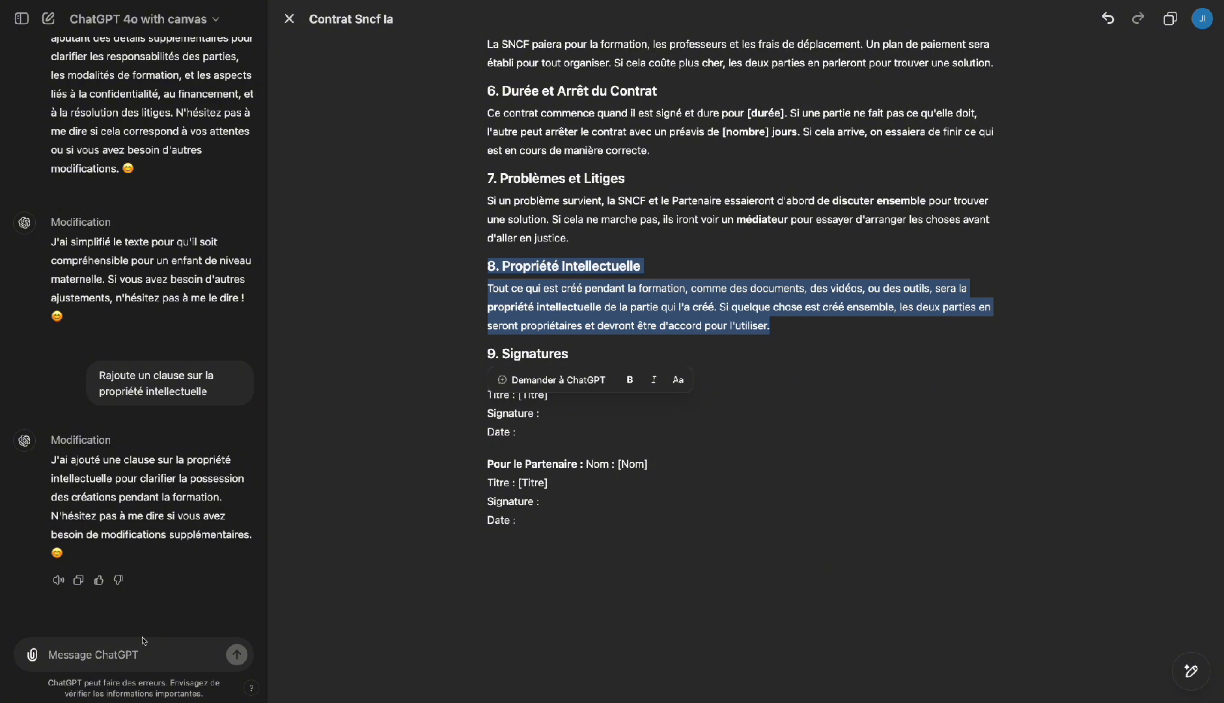
pyautogui.click(1106, 18)
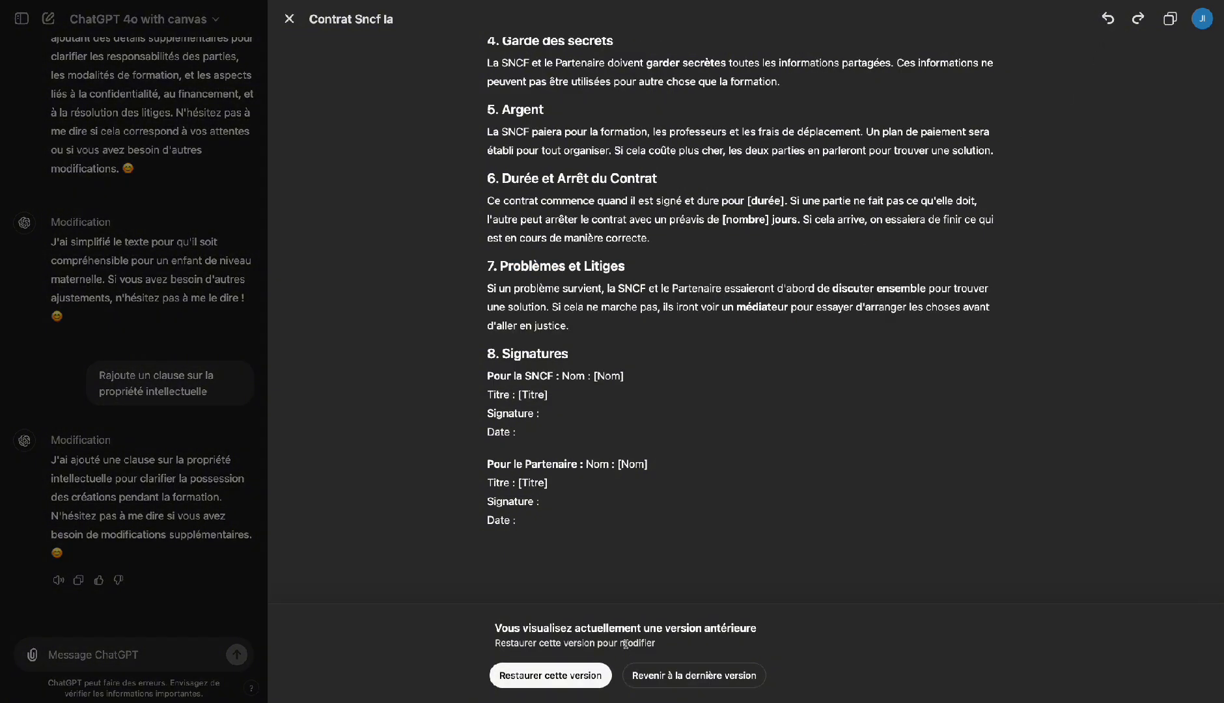
pyautogui.click(550, 675)
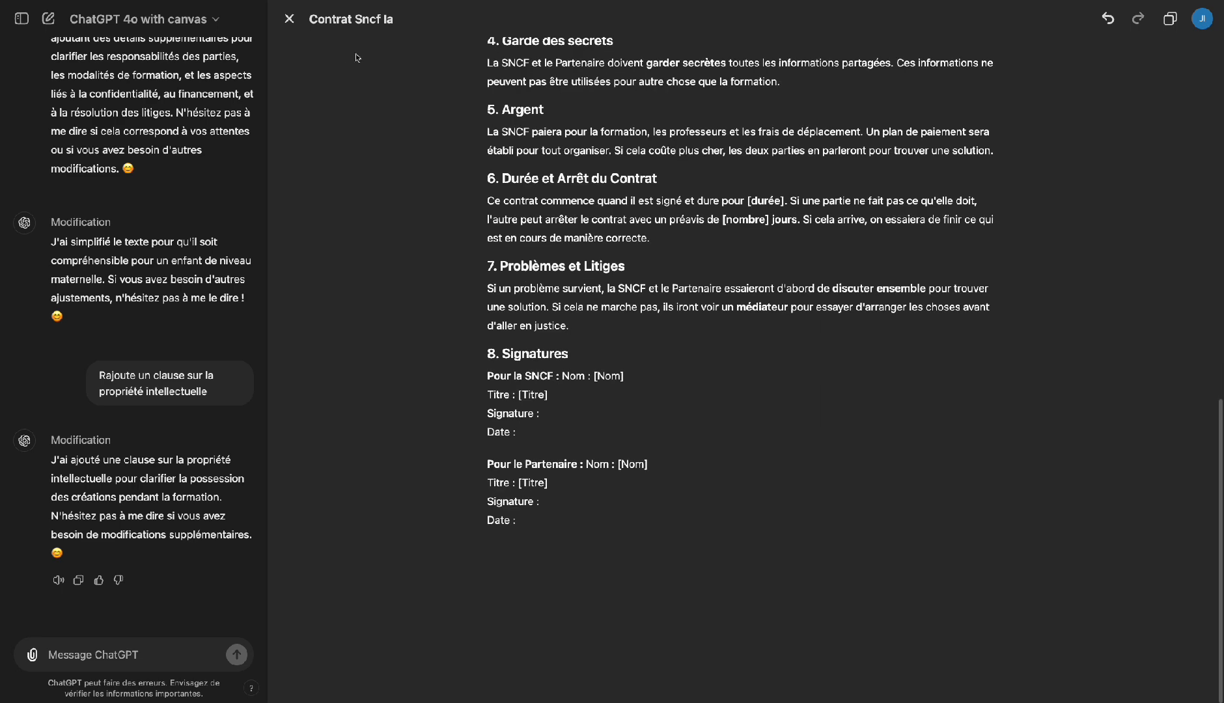
# Step: Leave the contract canvas and start a new chat with the prompt "Créer moi un code HTML CSS pour la rédaction d'email design"
pyautogui.click(289, 19)
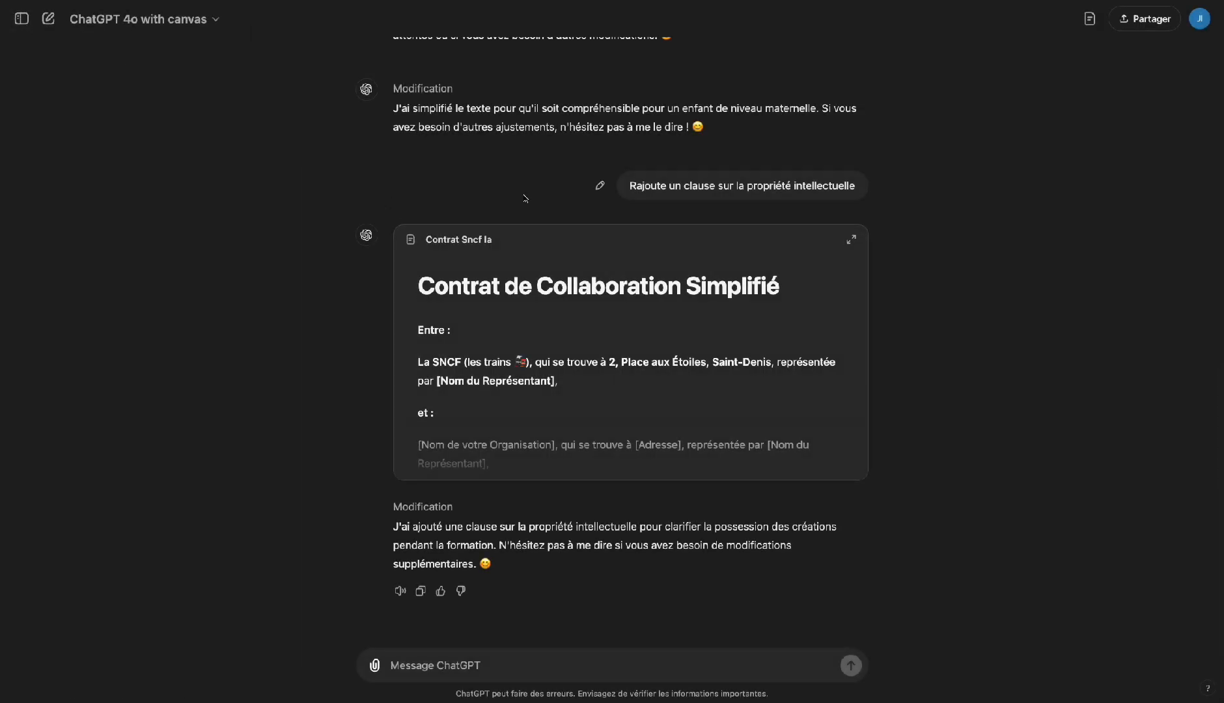
pyautogui.press('super+shift+o')
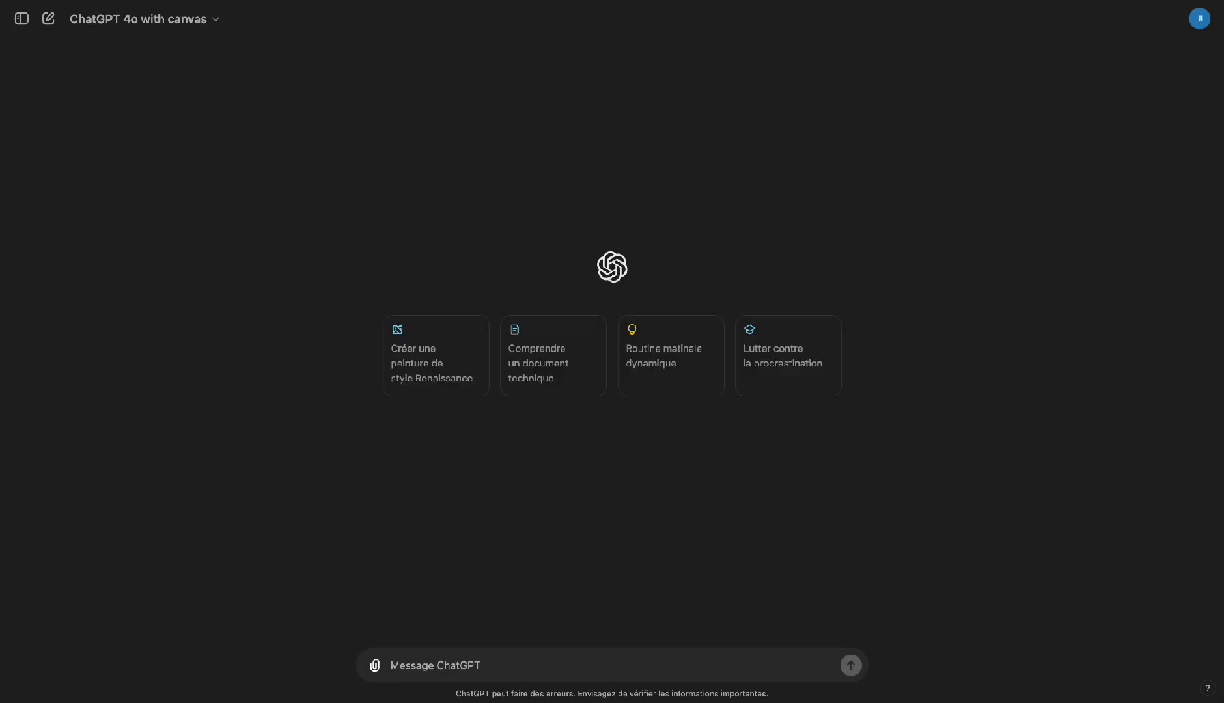
pyautogui.write('Créer moi un code HT')
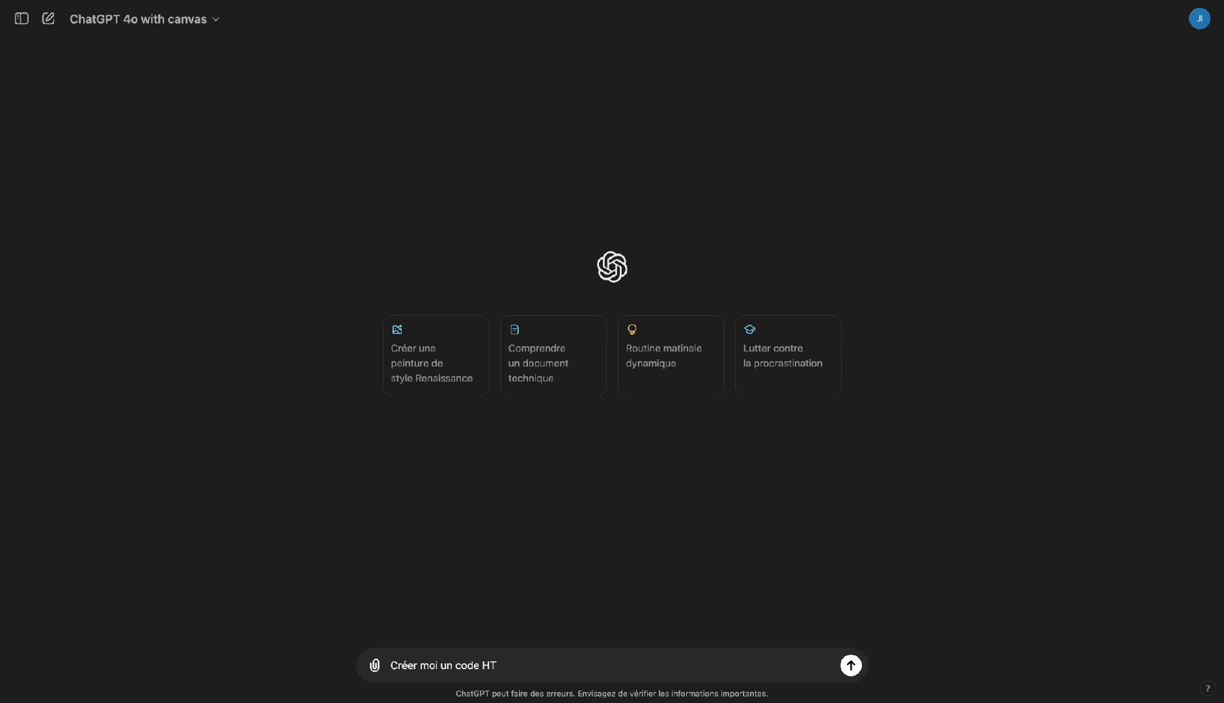
pyautogui.write("ML CSS pour la rédaction d'email design")
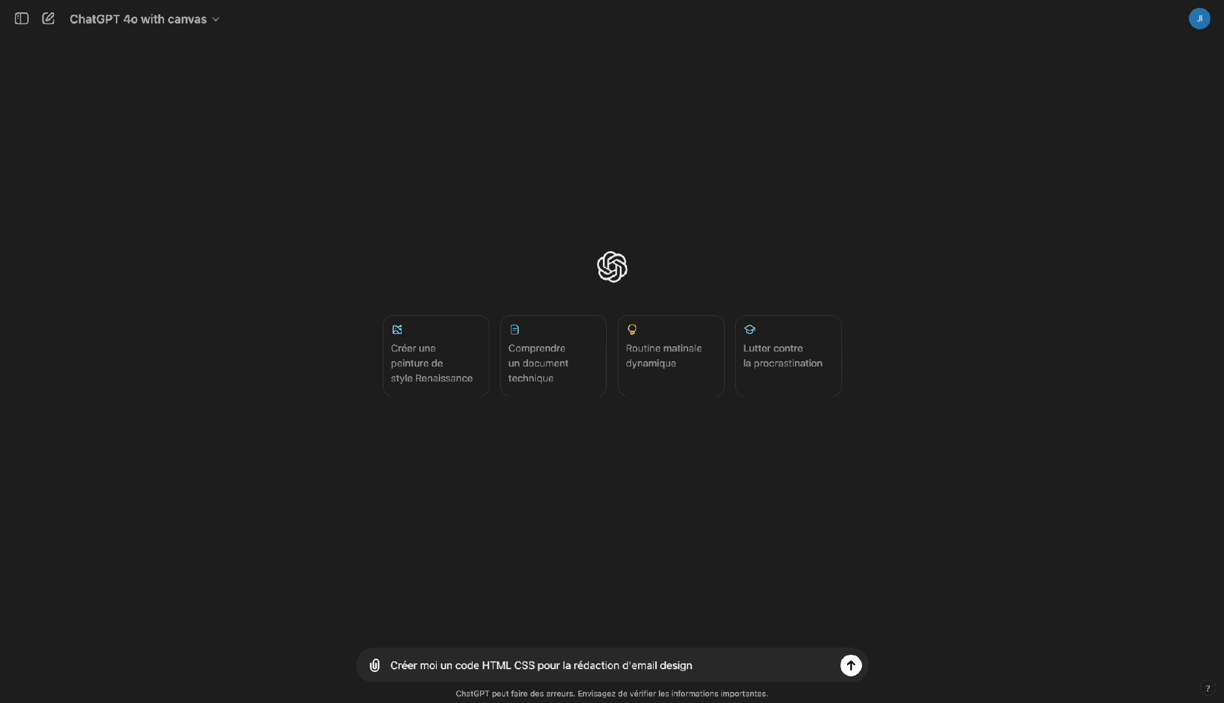
pyautogui.press('Return')
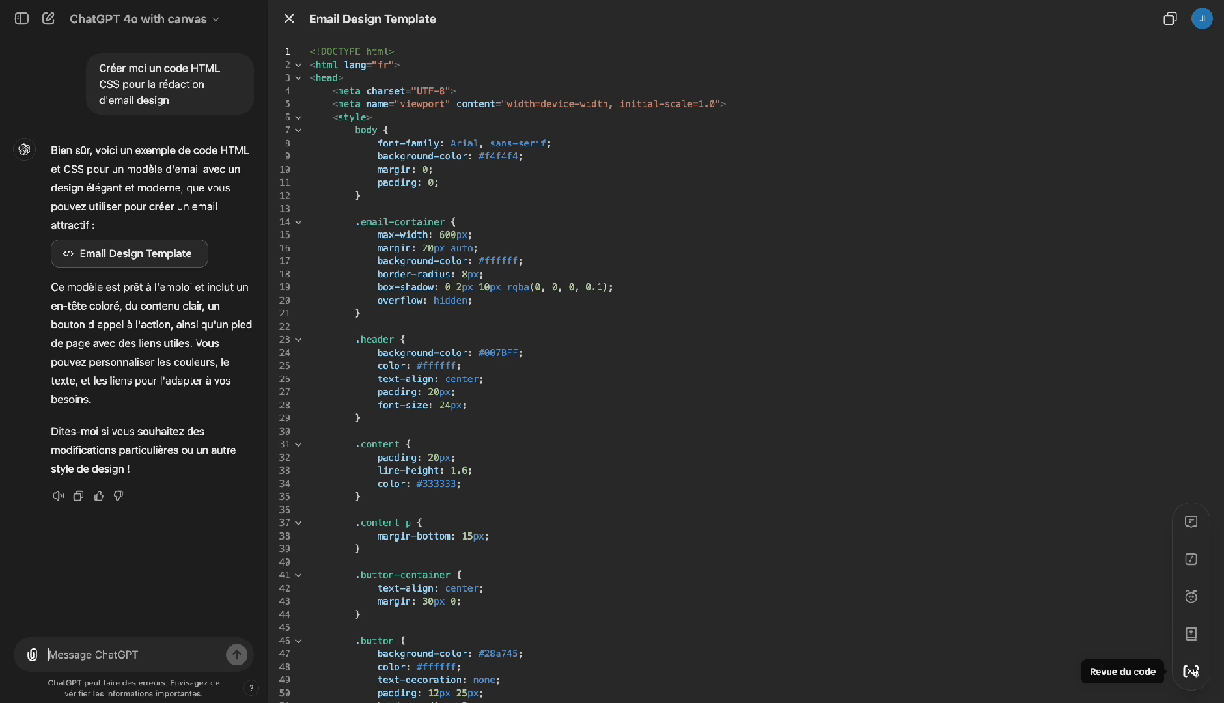
# Step: Examine the canvas code shortcuts for converting the language, fixing bugs, adding logs and adding comments, without applying any
pyautogui.click(1195, 637)
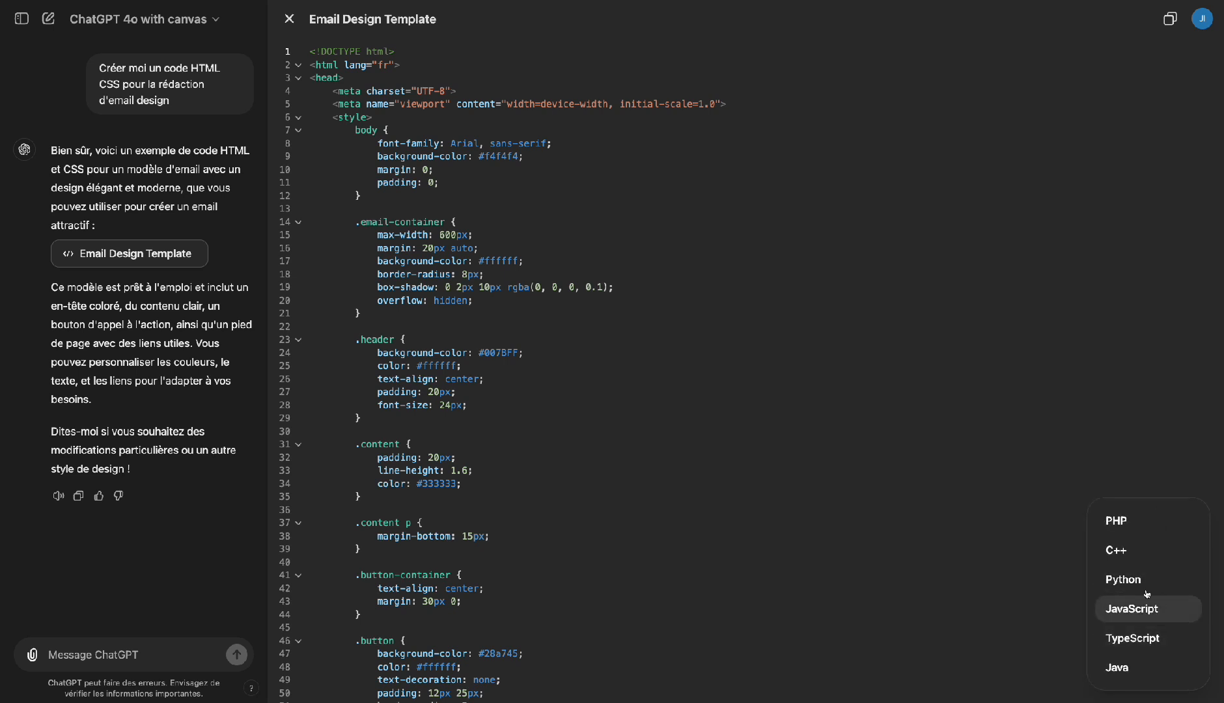
pyautogui.click(997, 589)
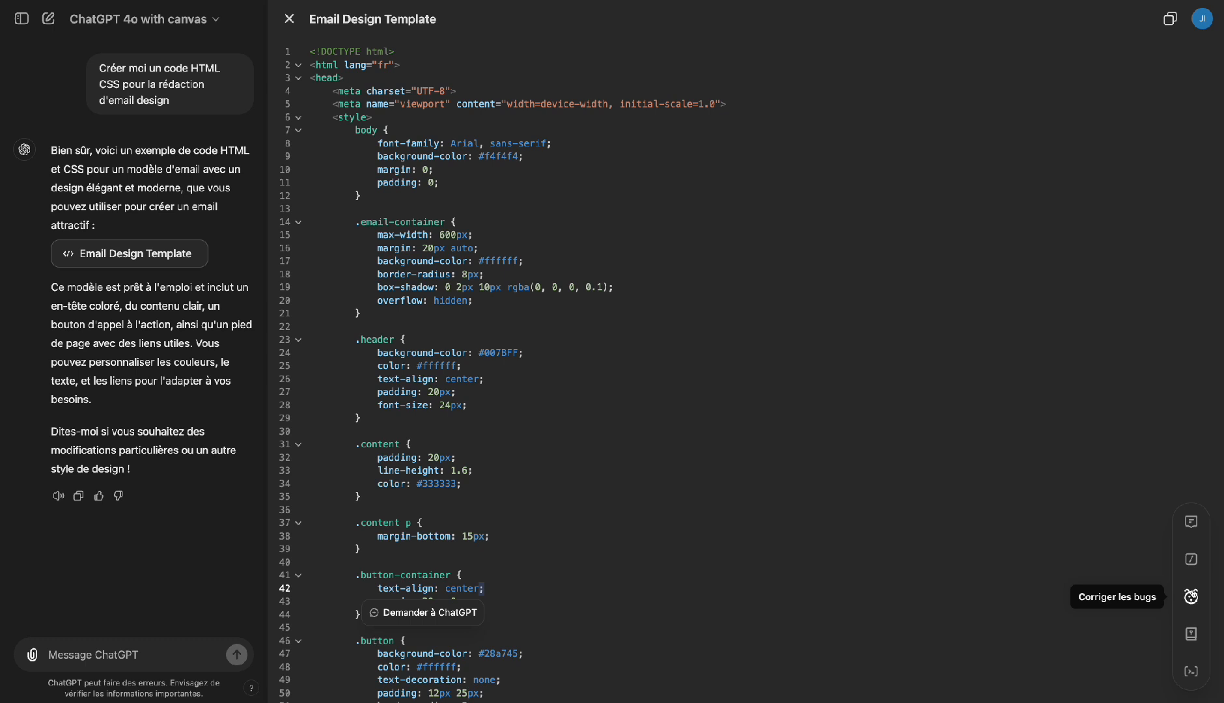
pyautogui.click(1192, 597)
pyautogui.click(1192, 564)
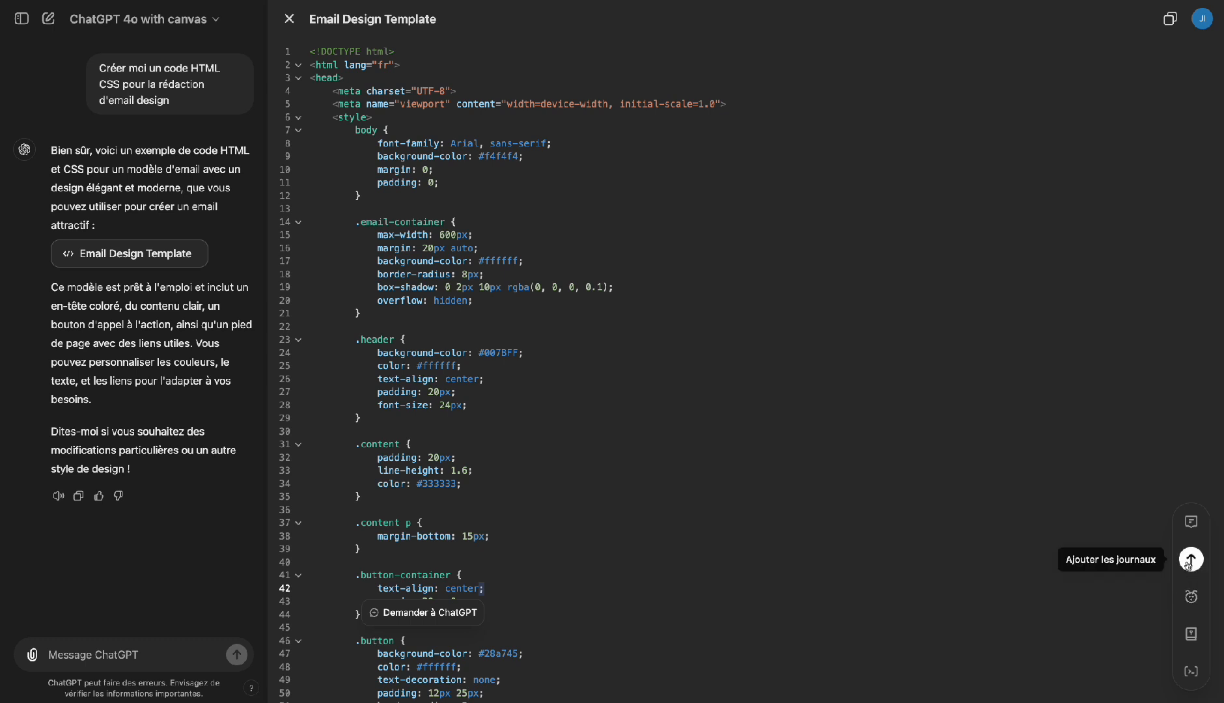
pyautogui.click(1192, 523)
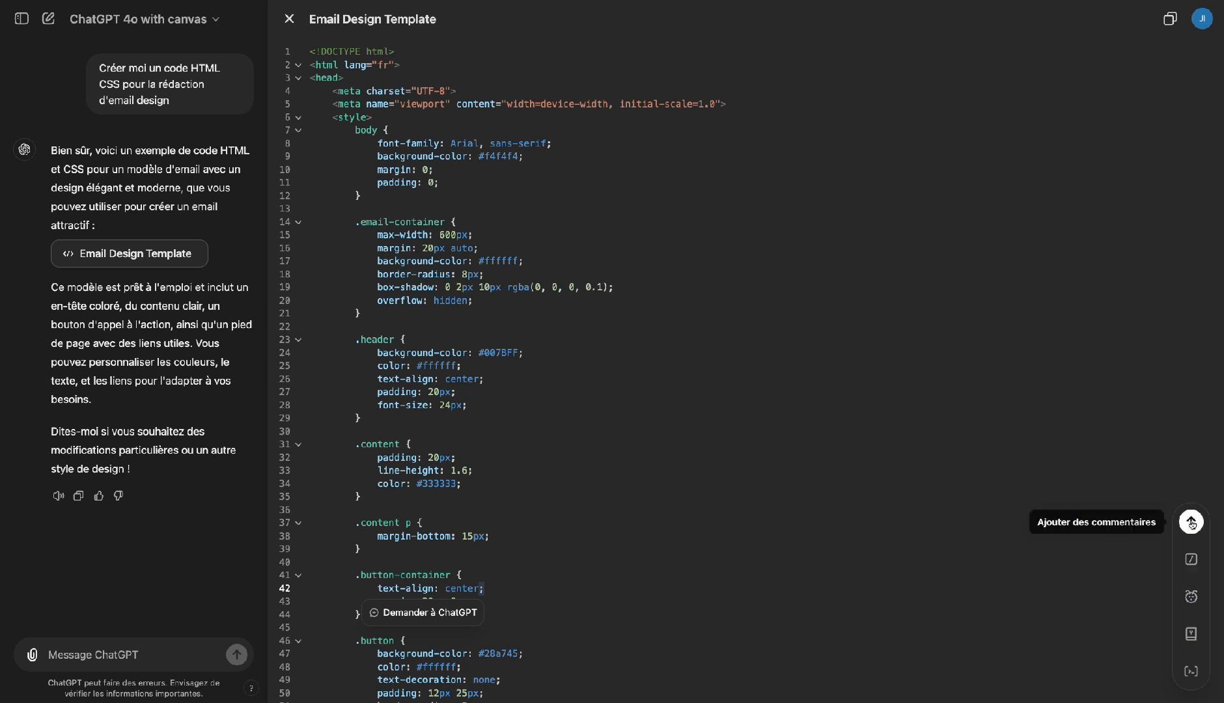
pyautogui.click(818, 329)
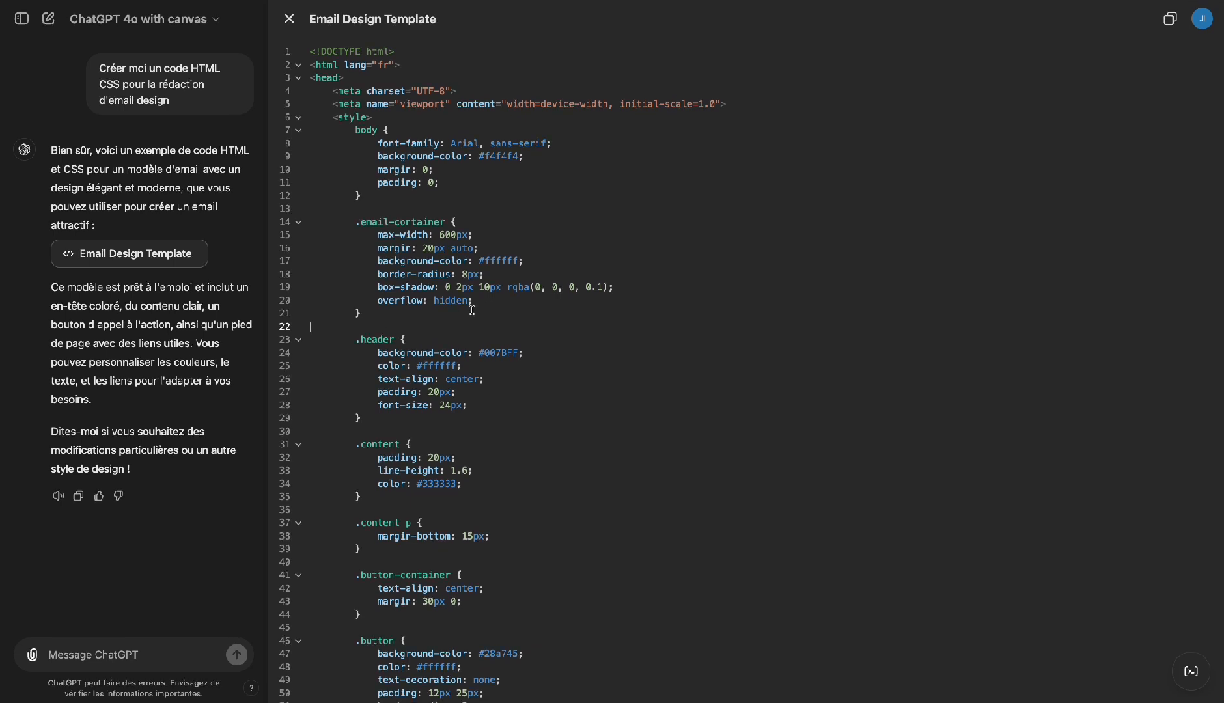
# Step: Examine the generated email template code, from the .email-container style block through to the HTML body
pyautogui.moveTo(473, 303); pyautogui.dragTo(348, 230)
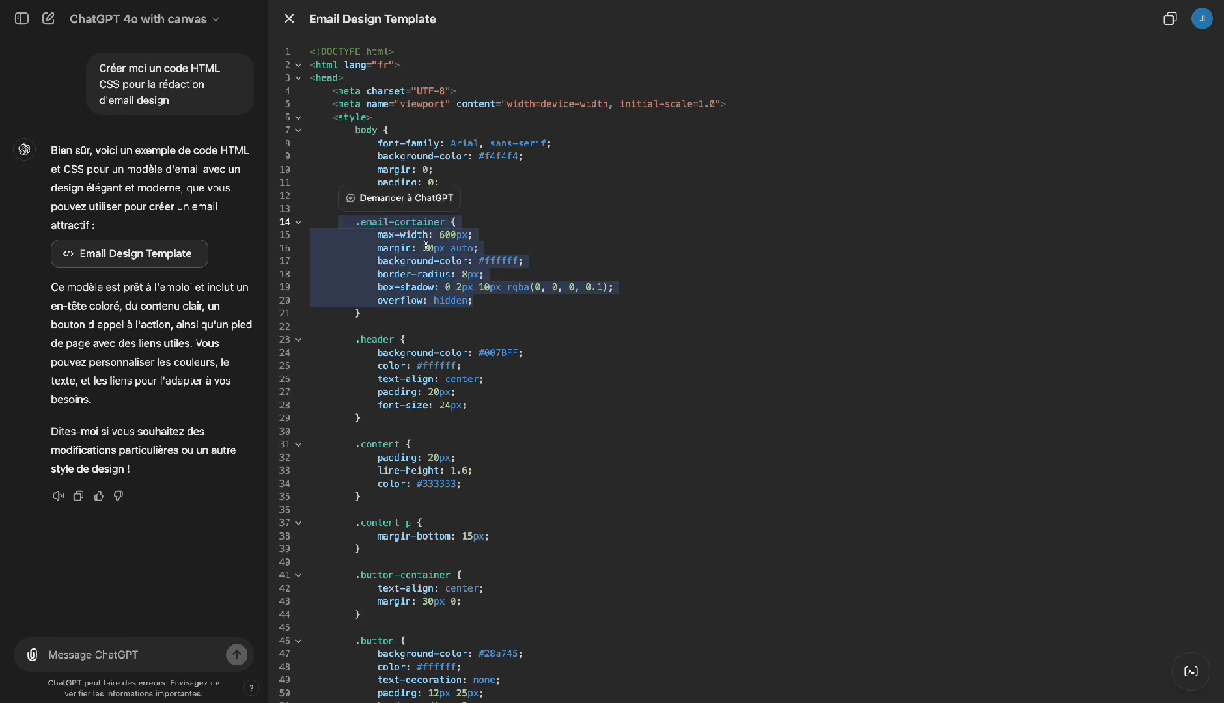
pyautogui.click(459, 270)
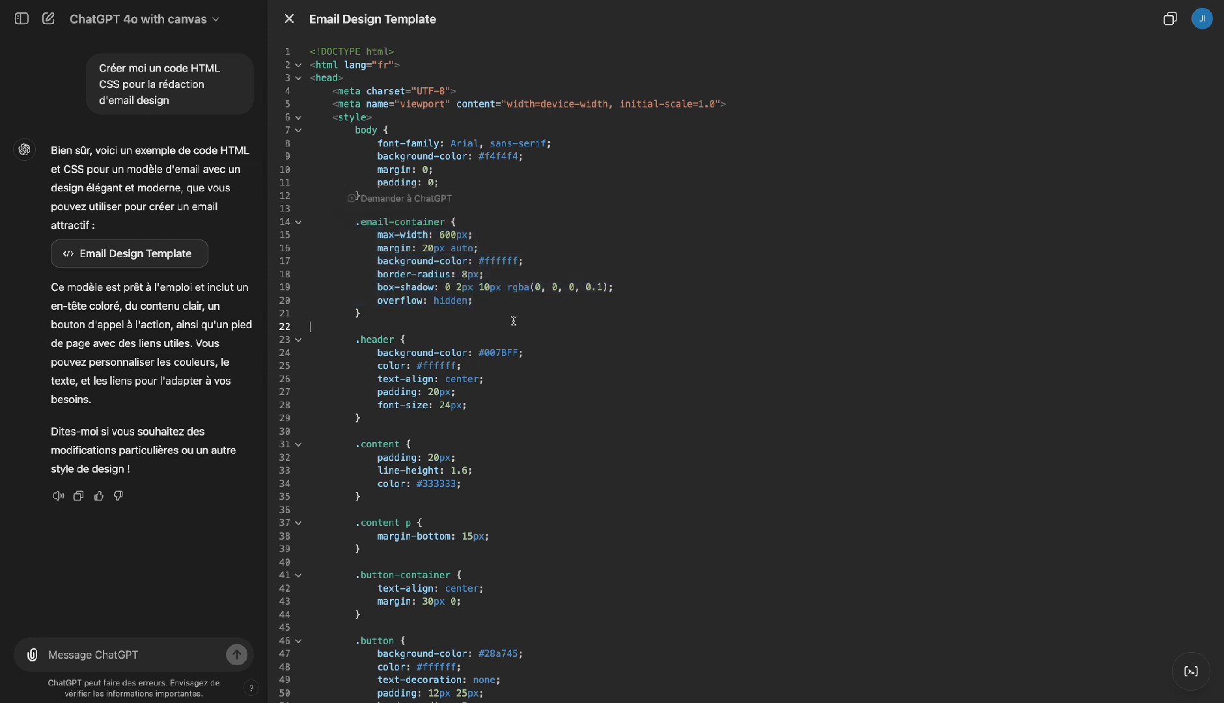
pyautogui.scroll(-10, 482, 312)
pyautogui.scroll(10, 499, 365)
pyautogui.scroll(-10, 558, 318)
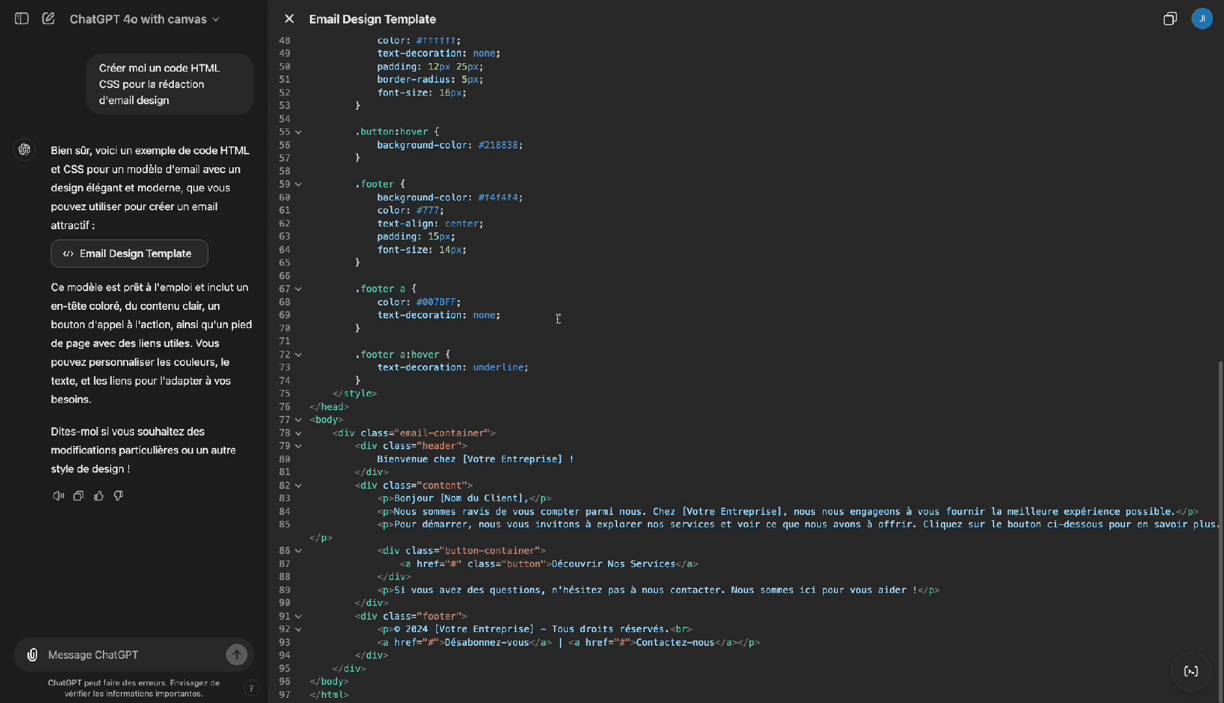
pyautogui.scroll(10, 558, 318)
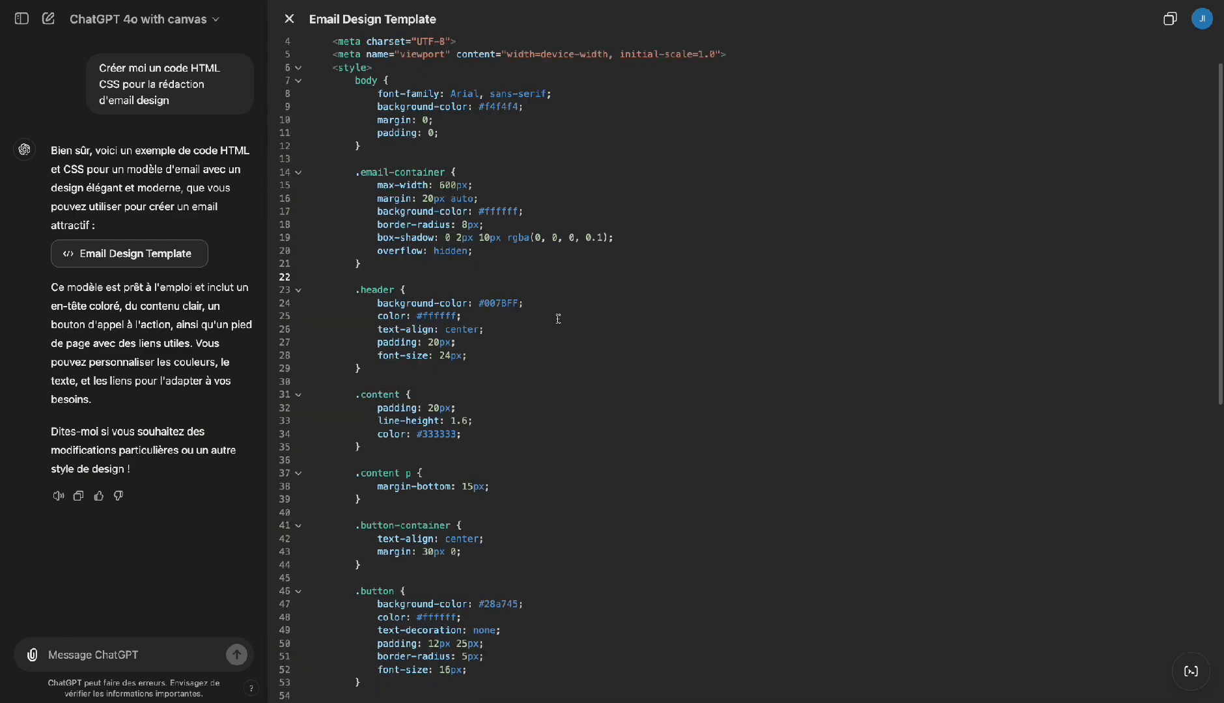
pyautogui.scroll(-10, 558, 318)
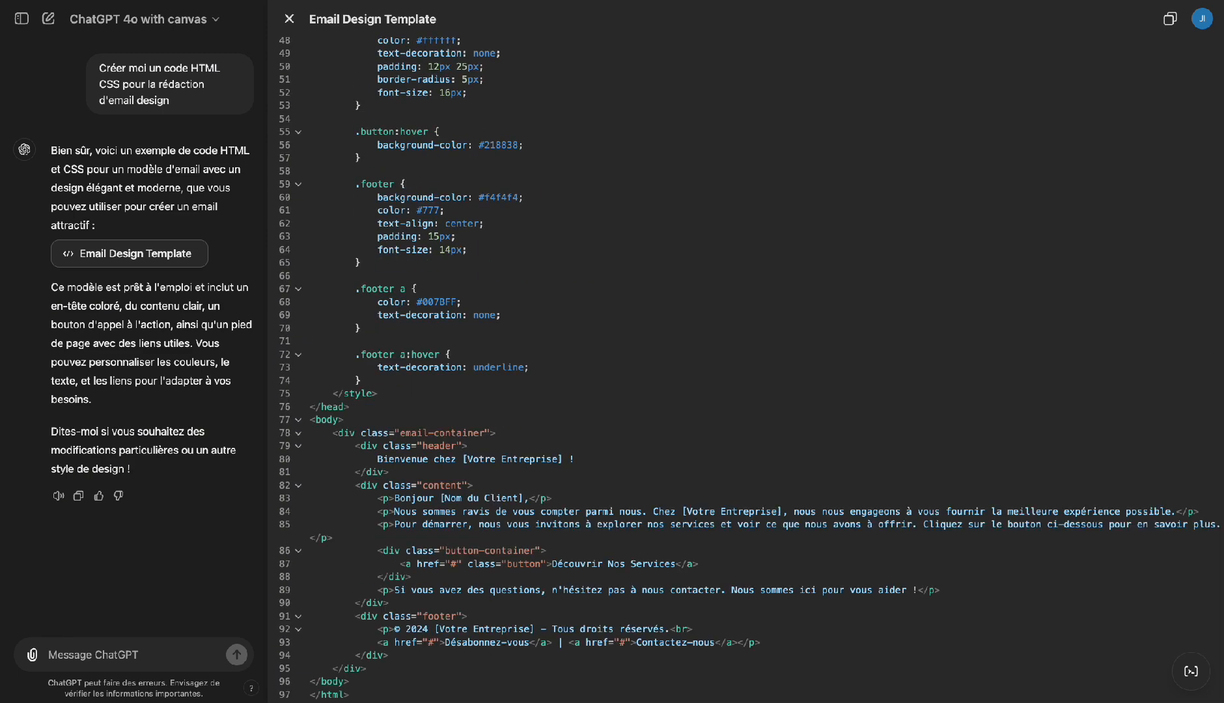
# Step: Leave the template for a new chat and reopen the "Code HTML CSS Email Design" conversation from the chat history
pyautogui.click(51, 21)
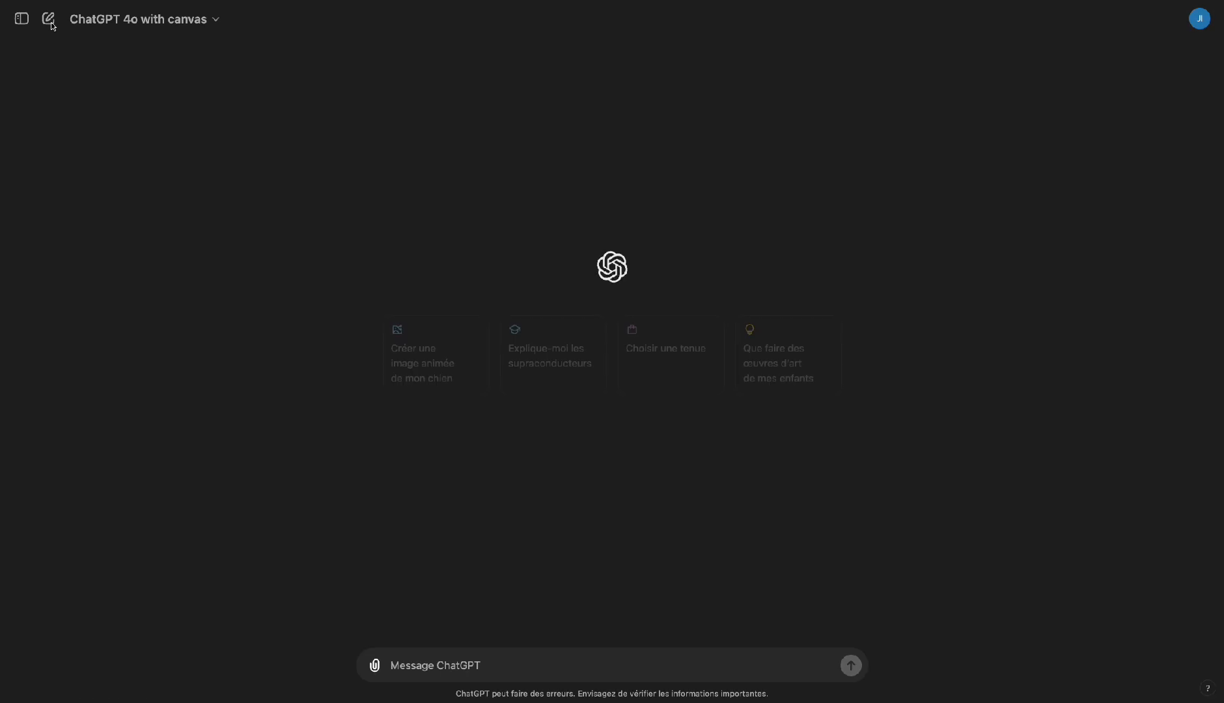
pyautogui.click(21, 18)
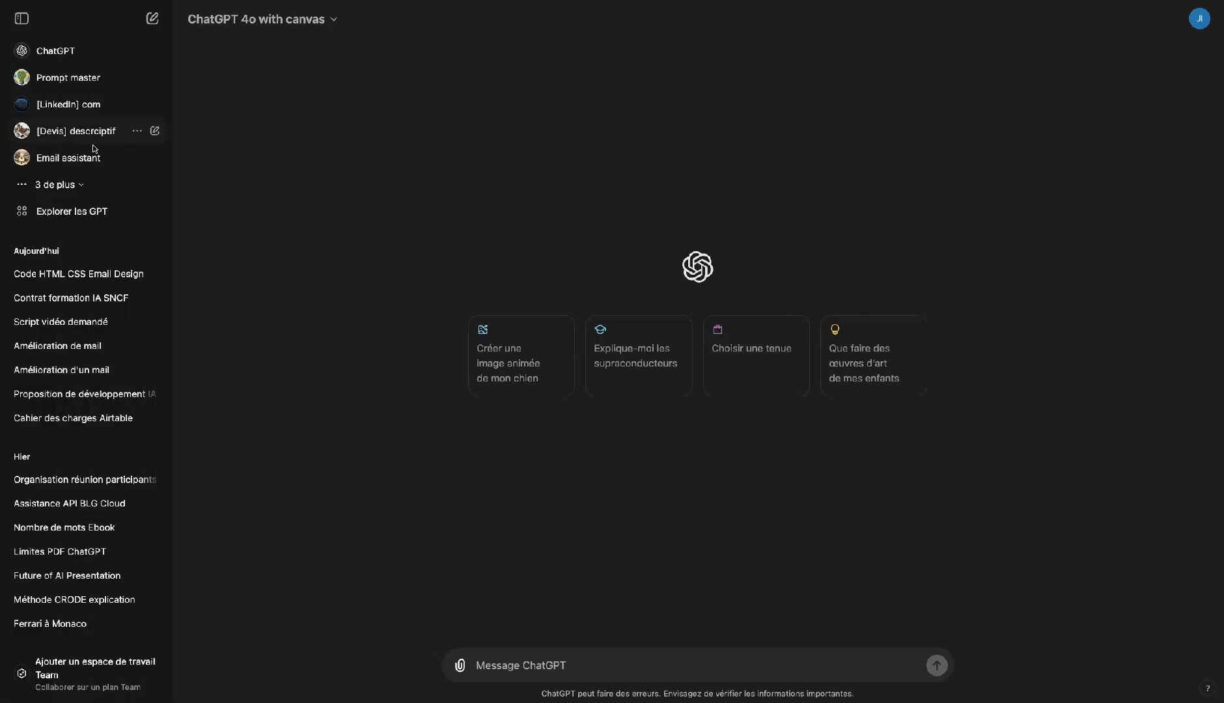
pyautogui.click(101, 274)
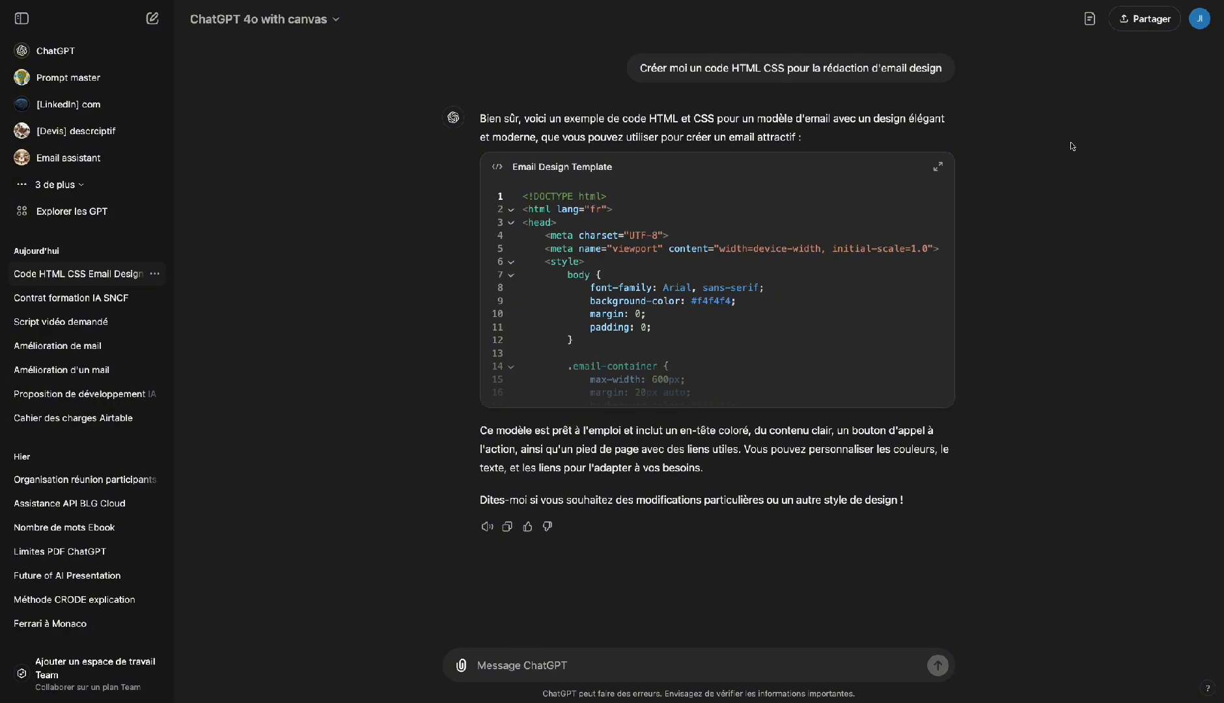